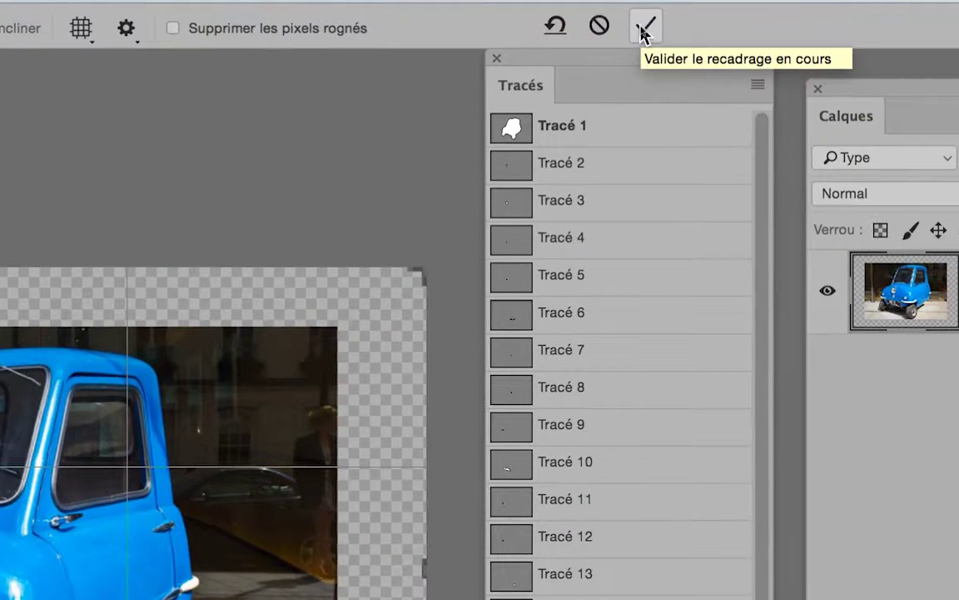
Apply the pending crop that extends the canvas around the car photo and add a new empty layer above Calque 0
click(645, 29)
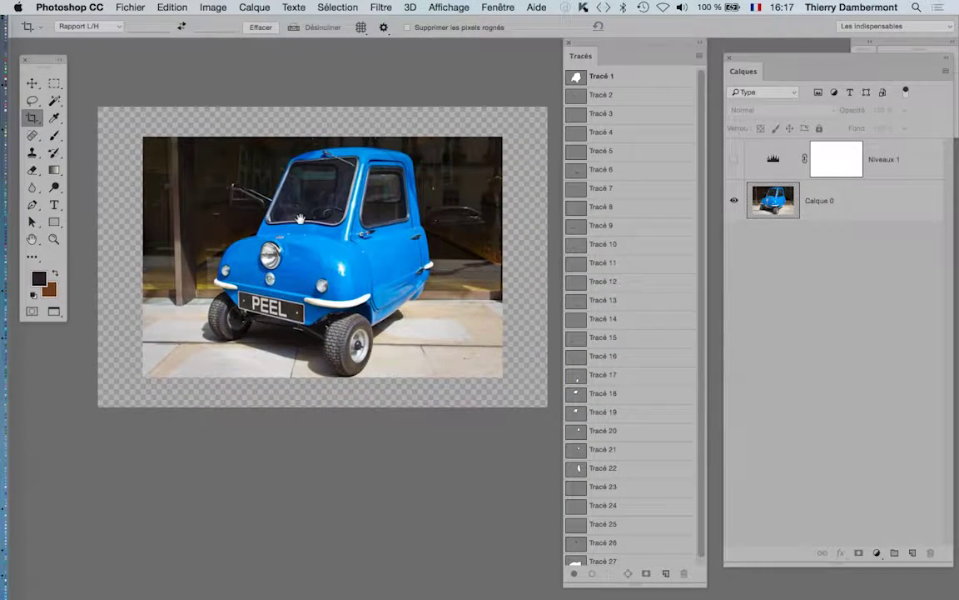
scroll(389, 424, up, 2)
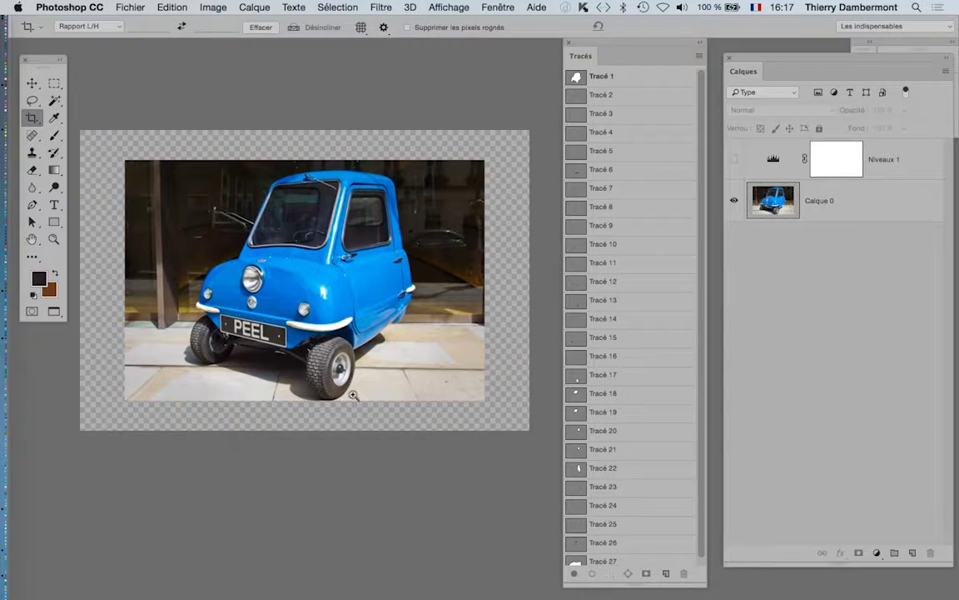
scroll(388, 423, up, 3)
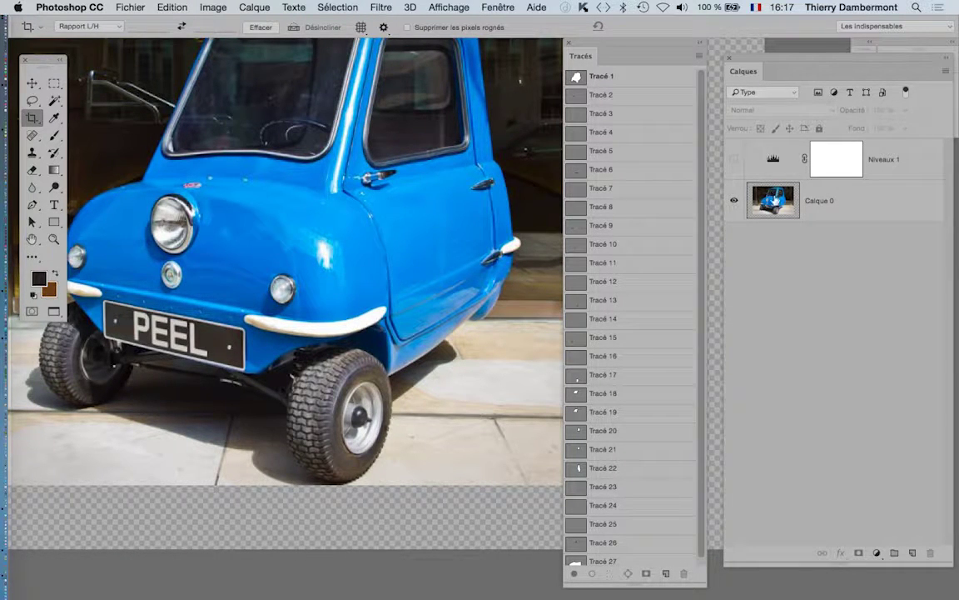
click(775, 203)
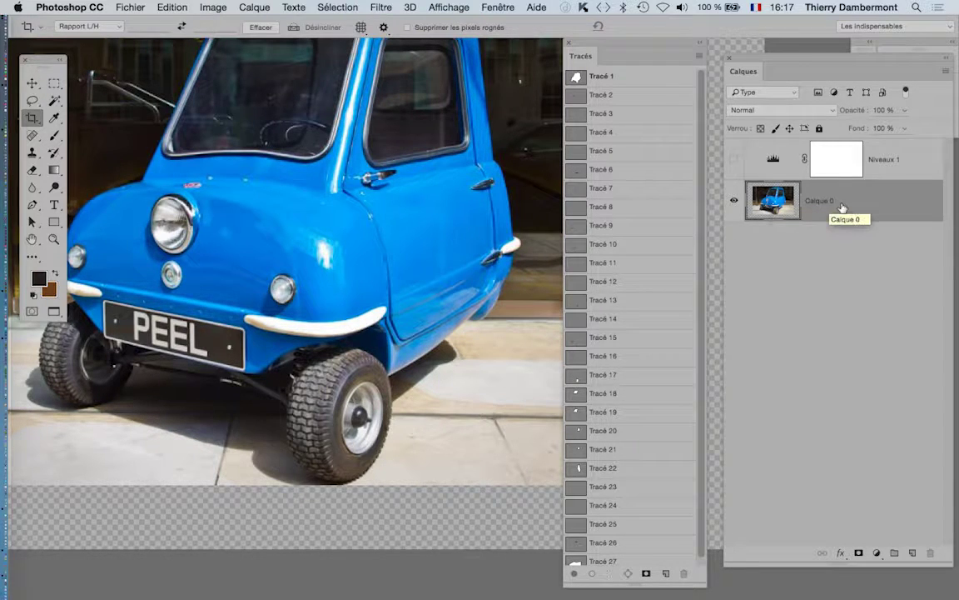
click(914, 553)
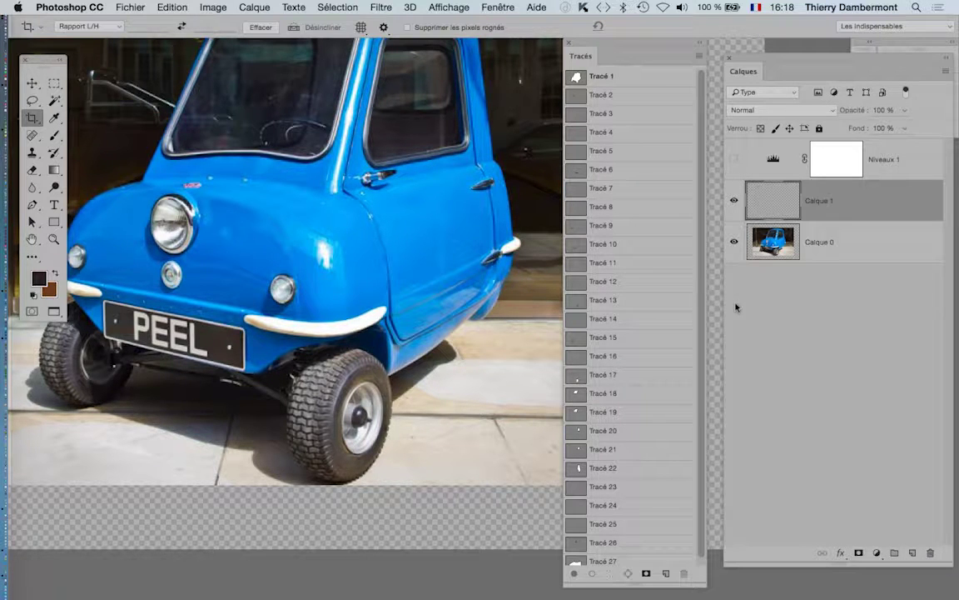
Set the path thumbnails to the largest size so each saved path's shape can be recognised
scroll(666, 409, down, 1)
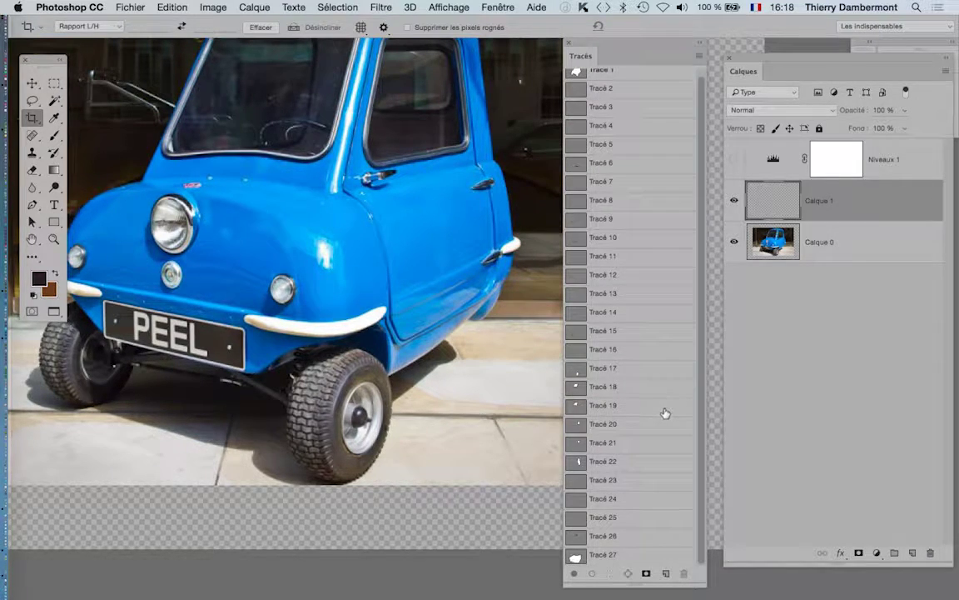
drag(670, 41, 633, 42)
click(661, 55)
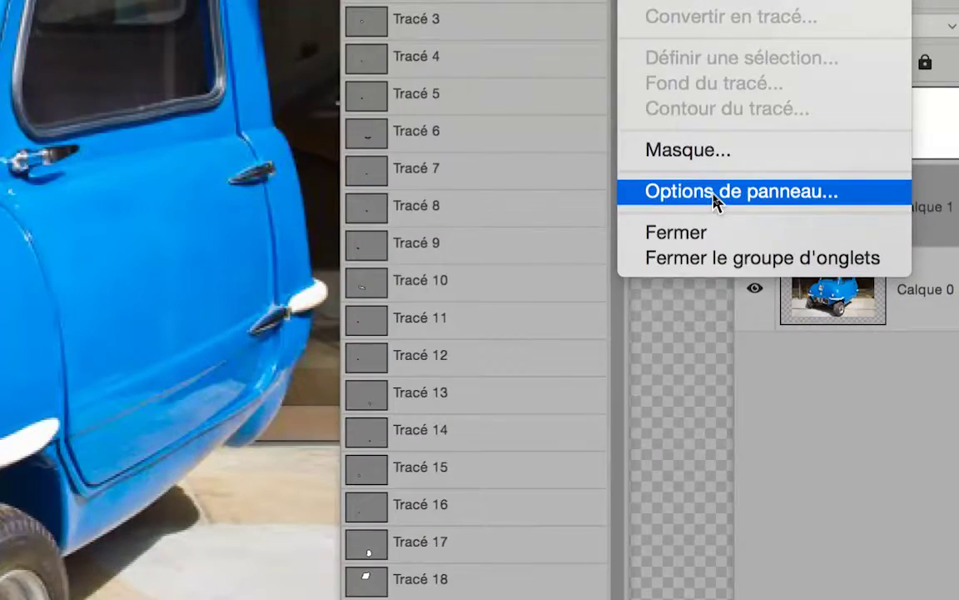
click(714, 200)
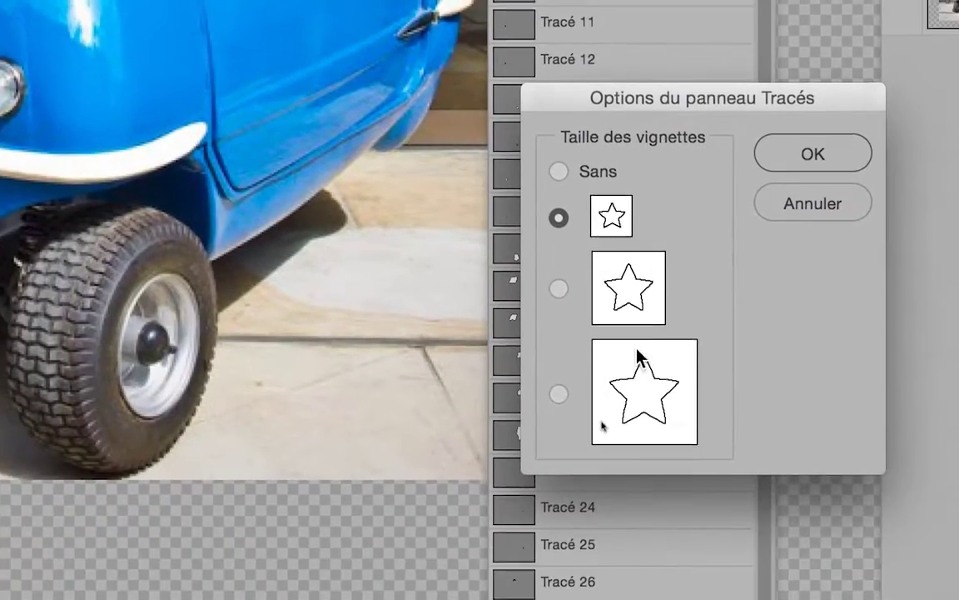
click(642, 360)
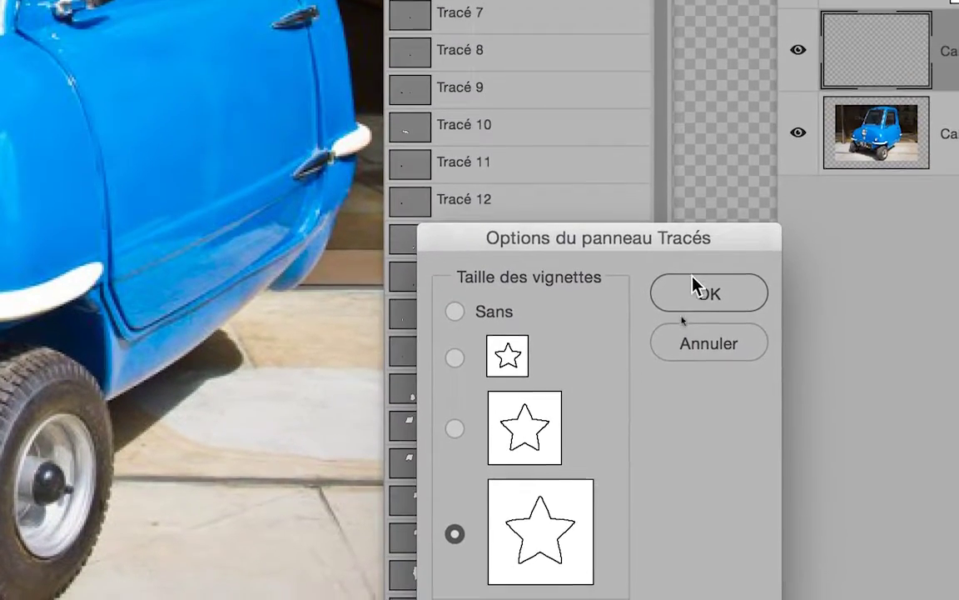
click(812, 150)
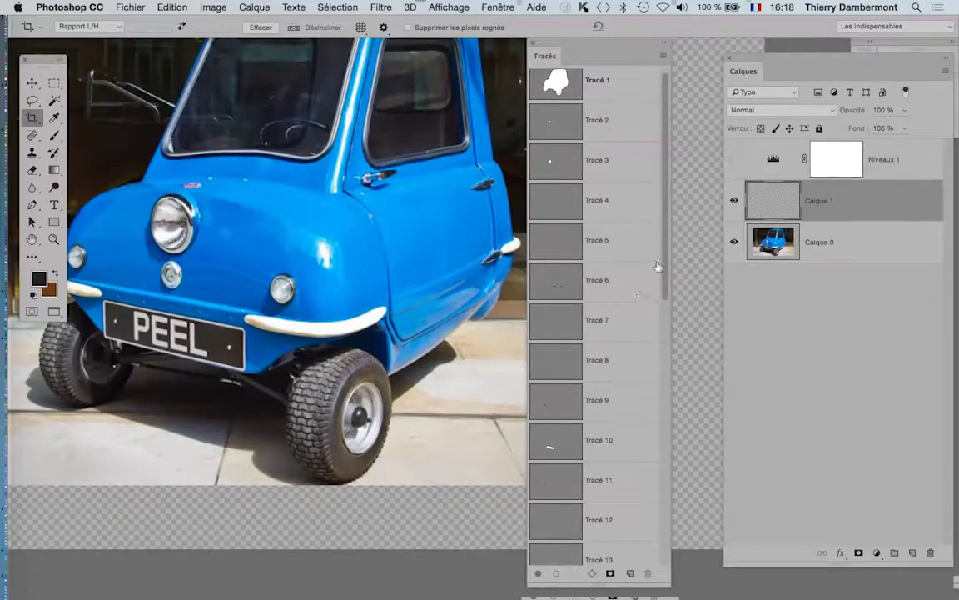
Load Tracé 17 as a selection and intersect it with Tracé 1 to isolate the front wheel nearest the camera
drag(665, 273, 660, 567)
drag(659, 526, 652, 403)
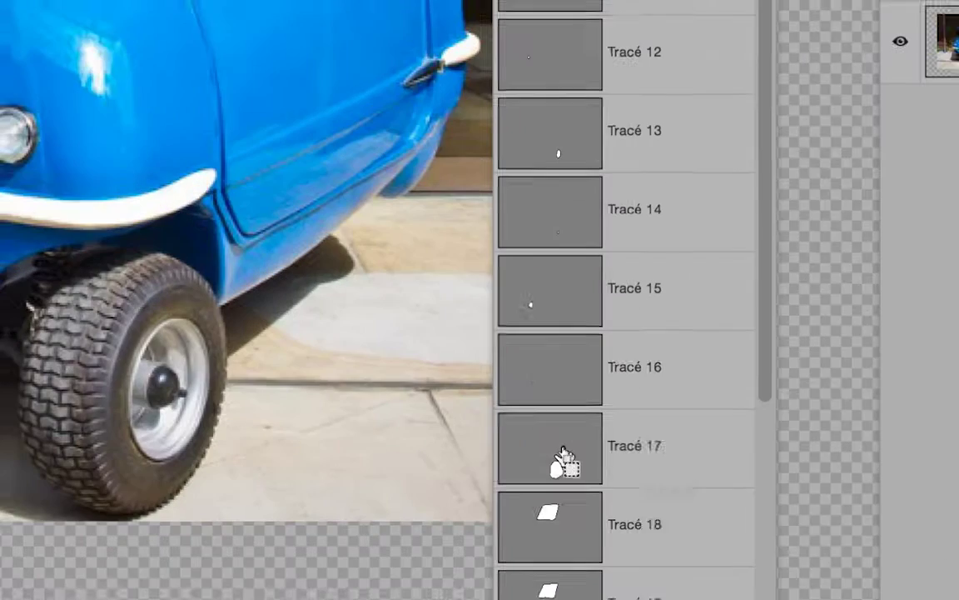
ctrl+click(562, 453)
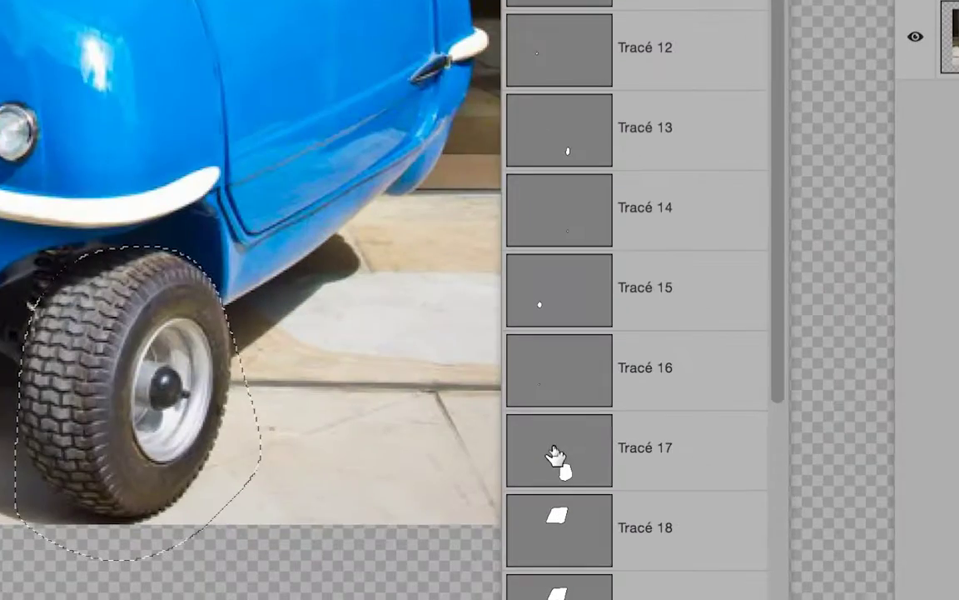
scroll(558, 448, up, 15)
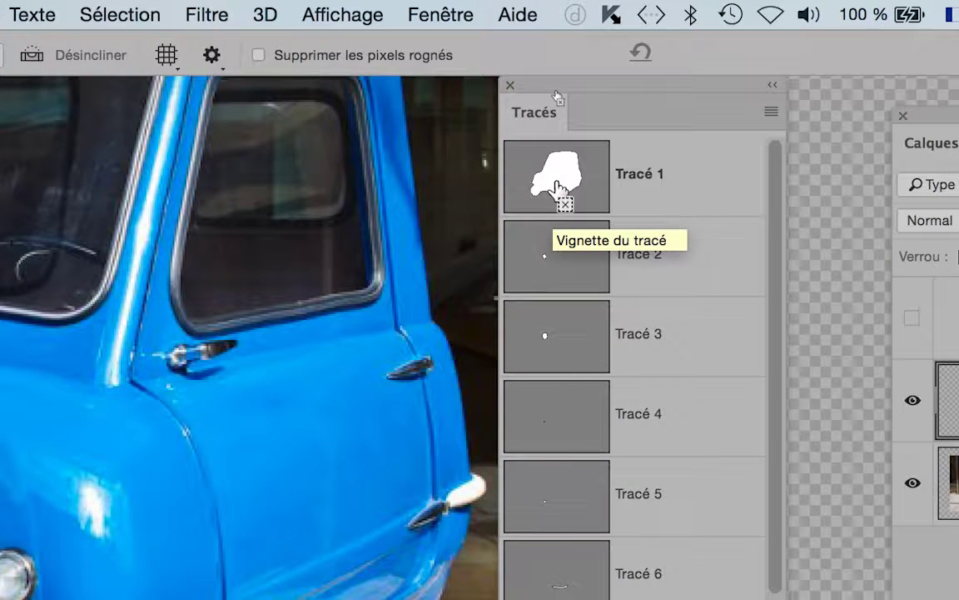
super+click(558, 184)
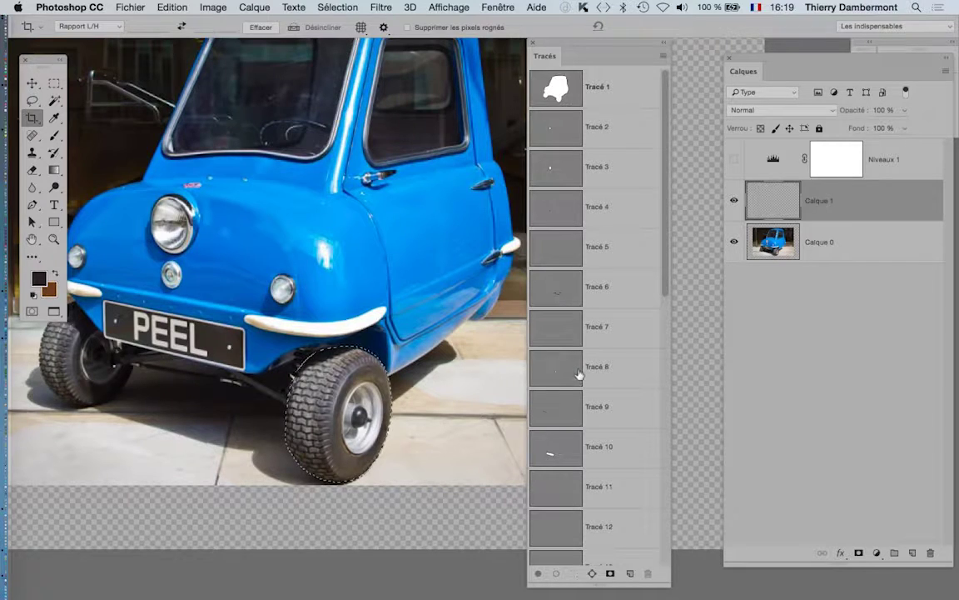
Examine Tracé 11 to Tracé 17 one by one against the photo to identify which part of the wheels each outlines
scroll(578, 375, down, 3)
scroll(579, 379, down, 2)
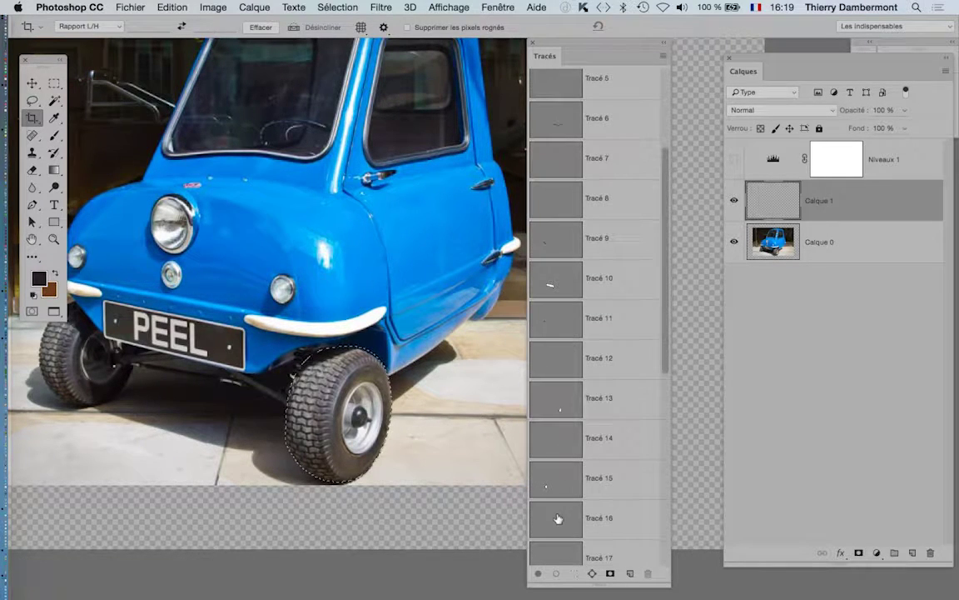
scroll(559, 539, down, 1)
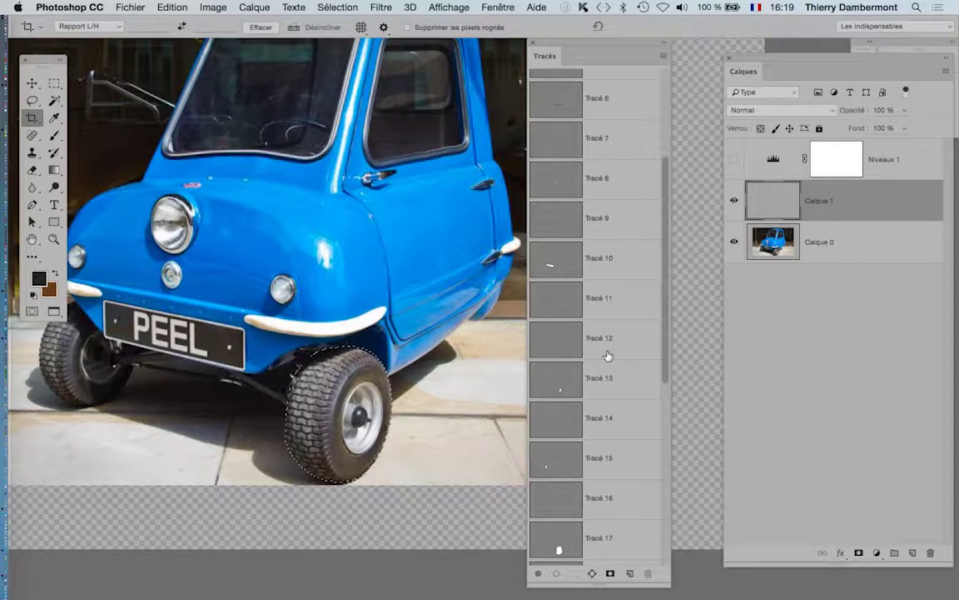
click(556, 473)
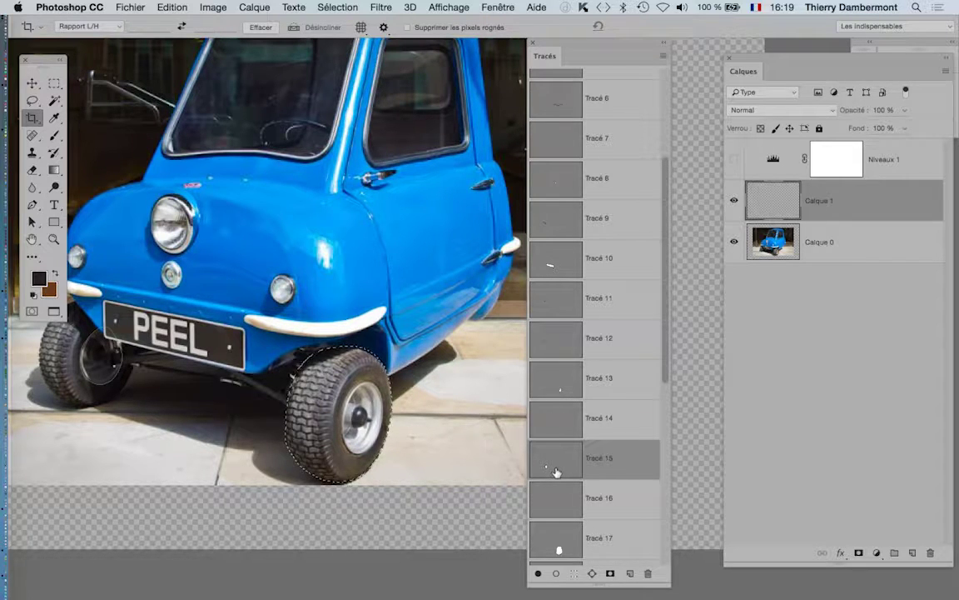
click(558, 505)
scroll(559, 507, down, 3)
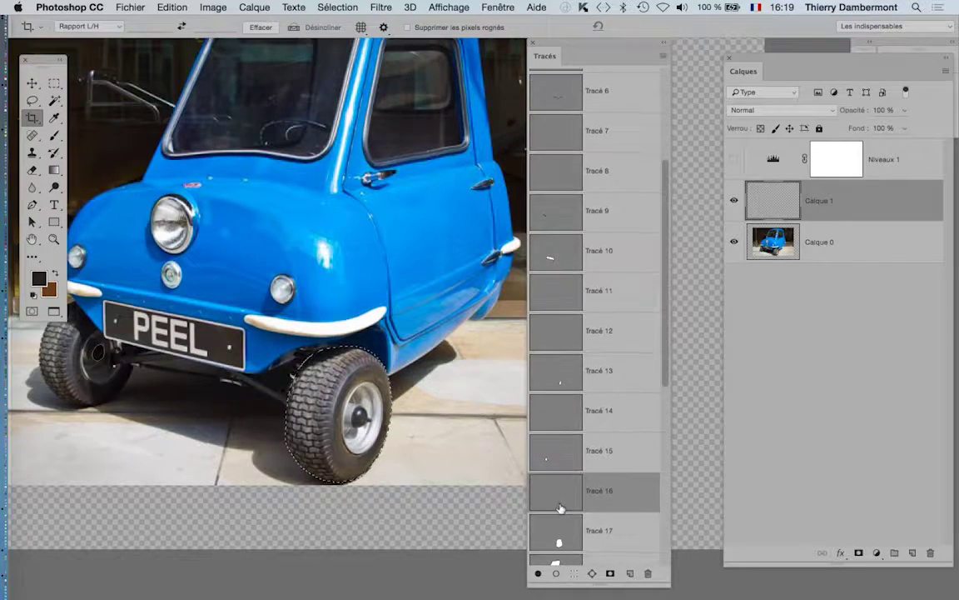
scroll(559, 500, down, 1)
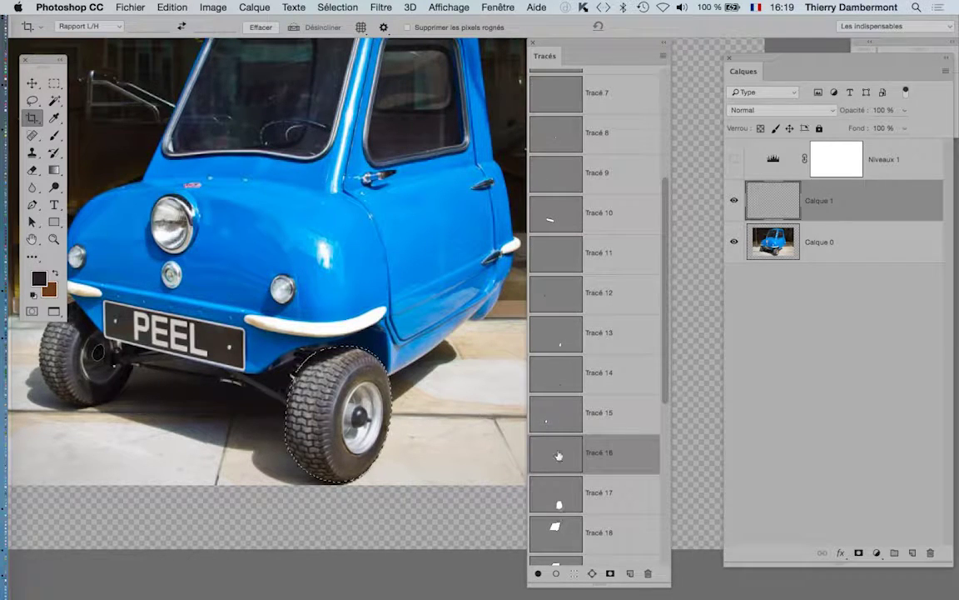
click(560, 335)
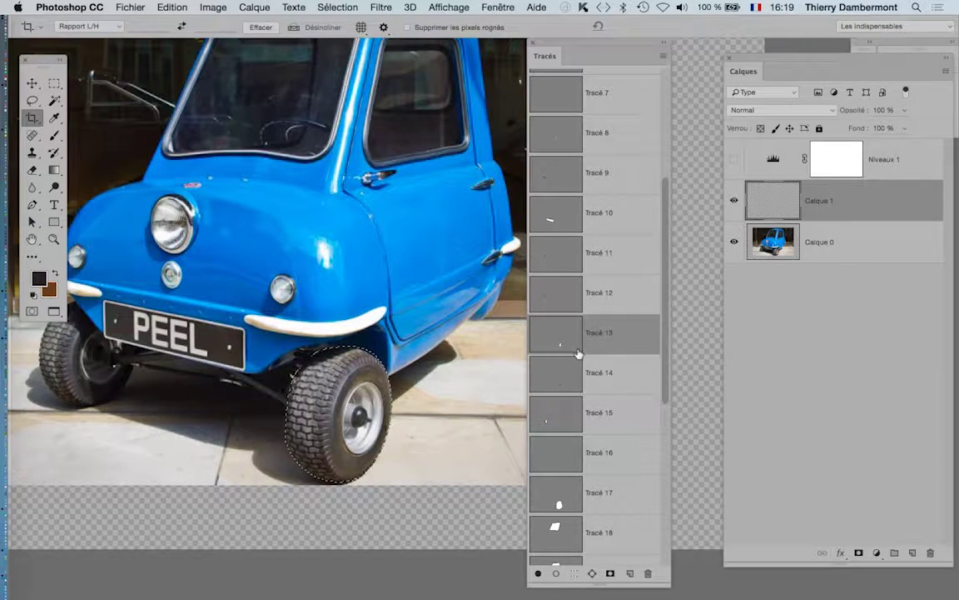
click(577, 383)
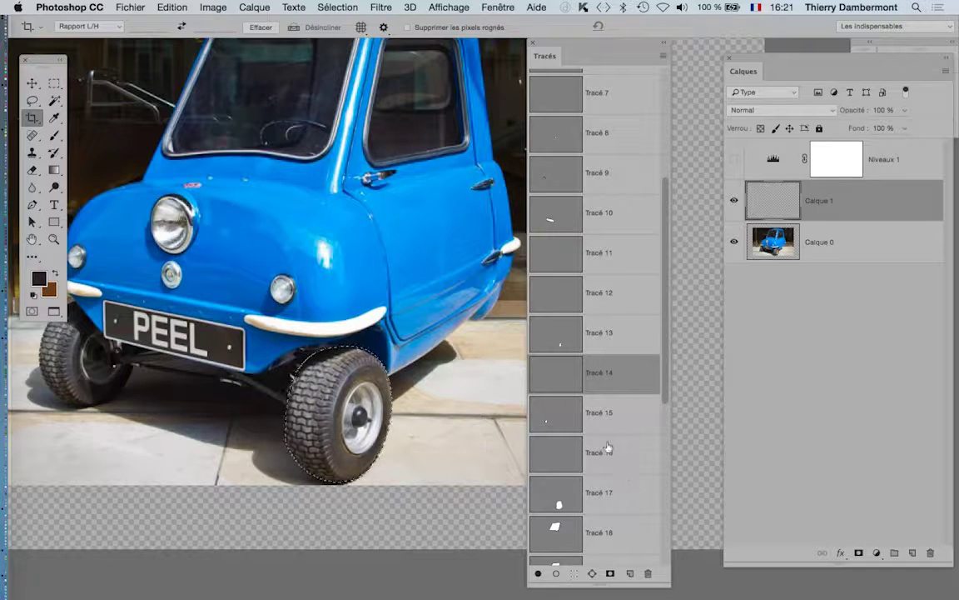
click(575, 426)
click(572, 459)
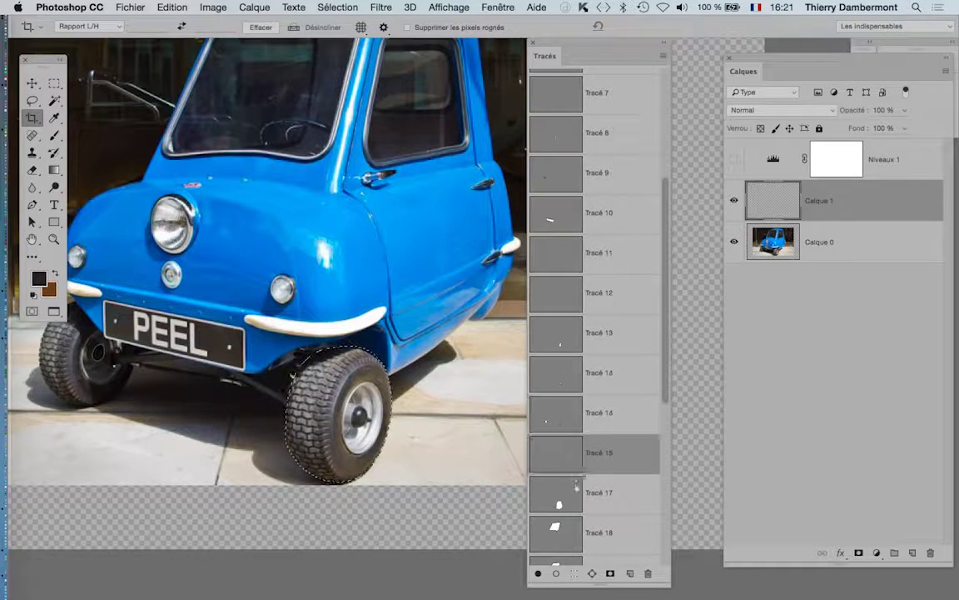
click(574, 493)
click(573, 415)
click(564, 342)
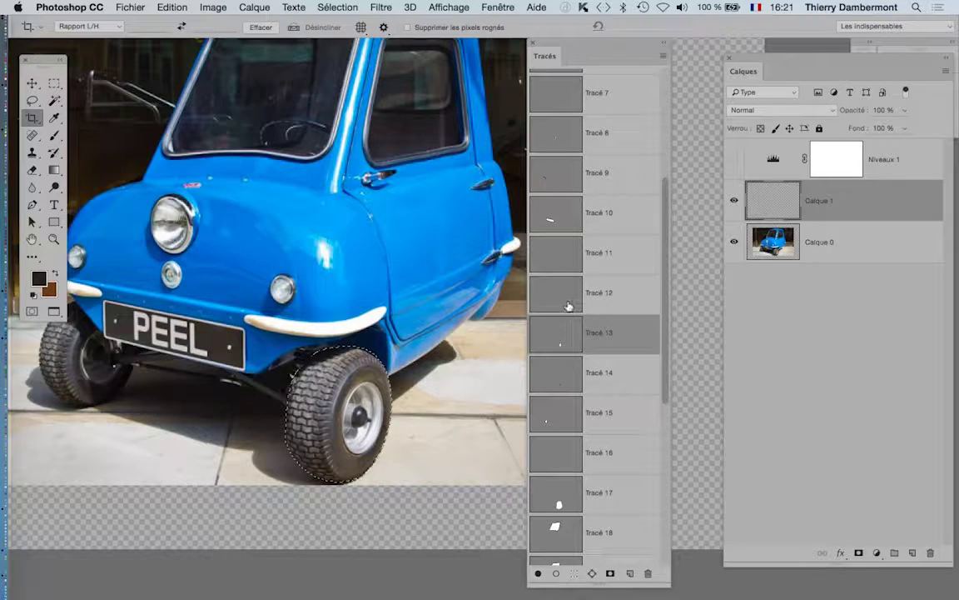
drag(566, 304, 516, 242)
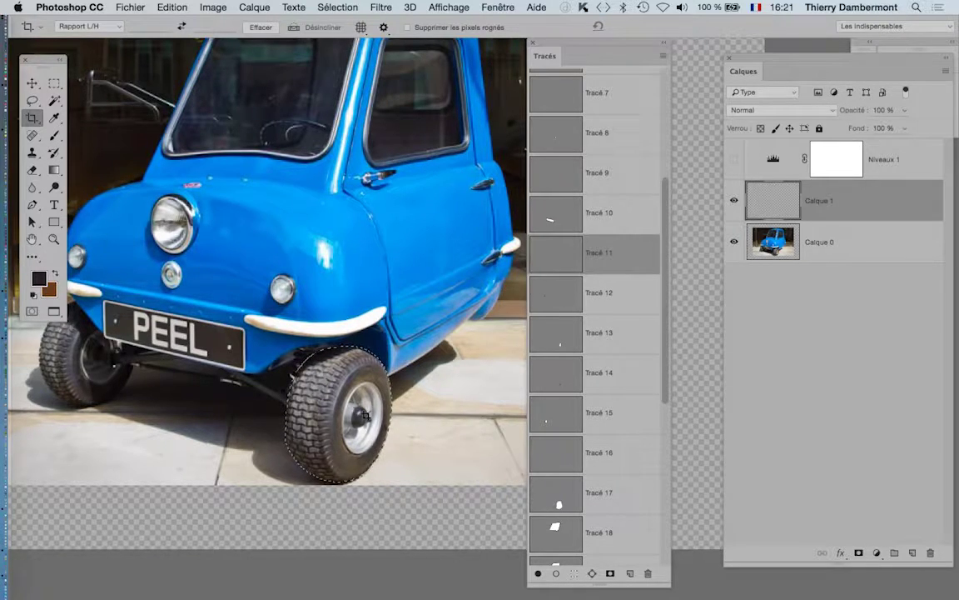
scroll(365, 415, up, 5)
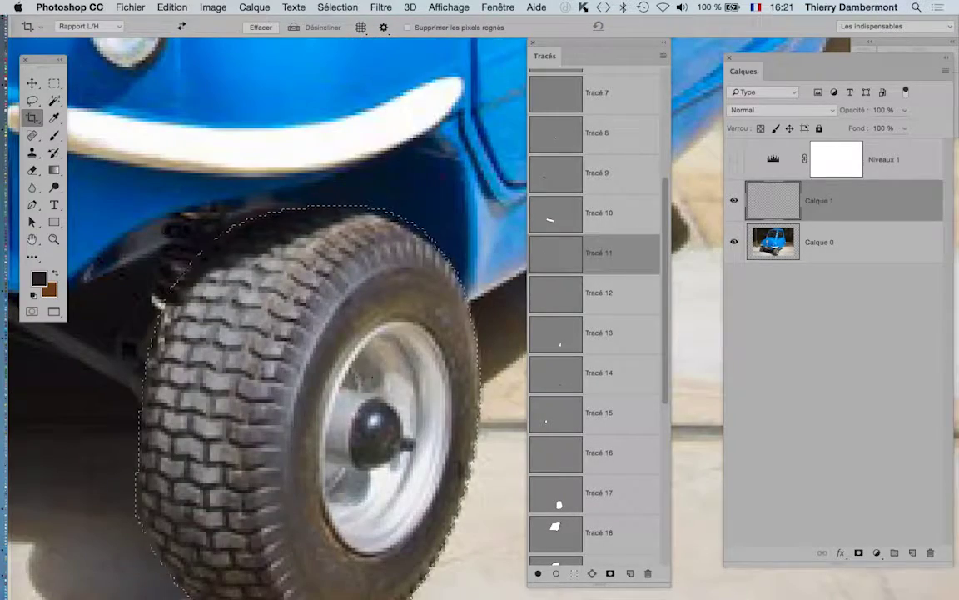
scroll(370, 395, down, 5)
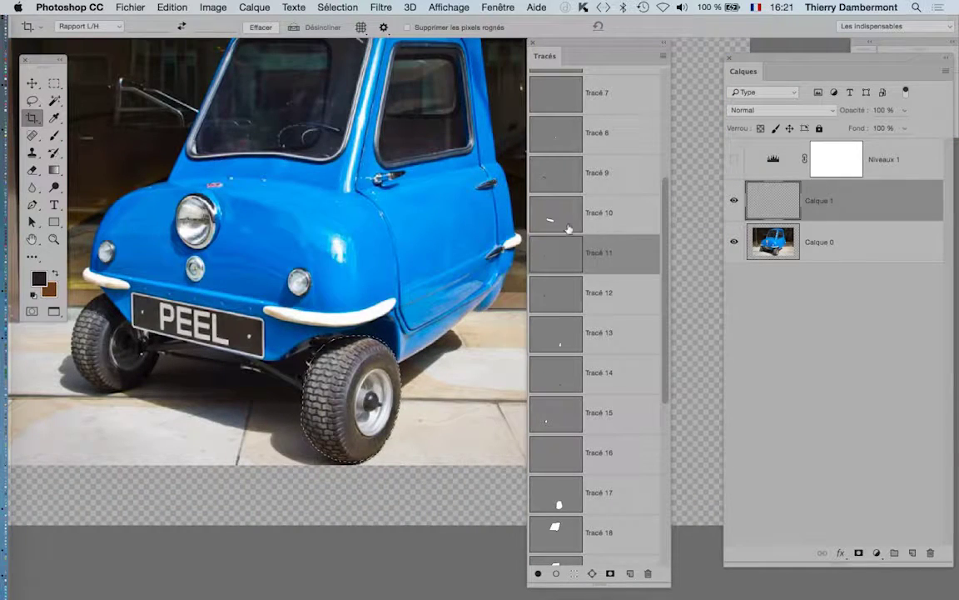
Examine the saved paths from Tracé 26 back up to Tracé 8 to search for the outline of the front wheel's rim
click(558, 131)
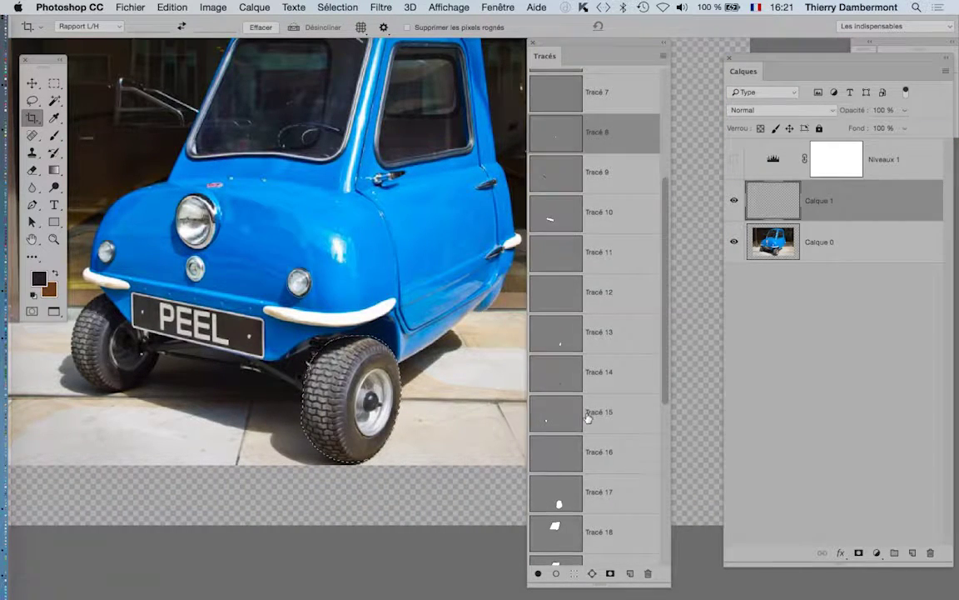
scroll(587, 416, down, 5)
scroll(580, 447, down, 4)
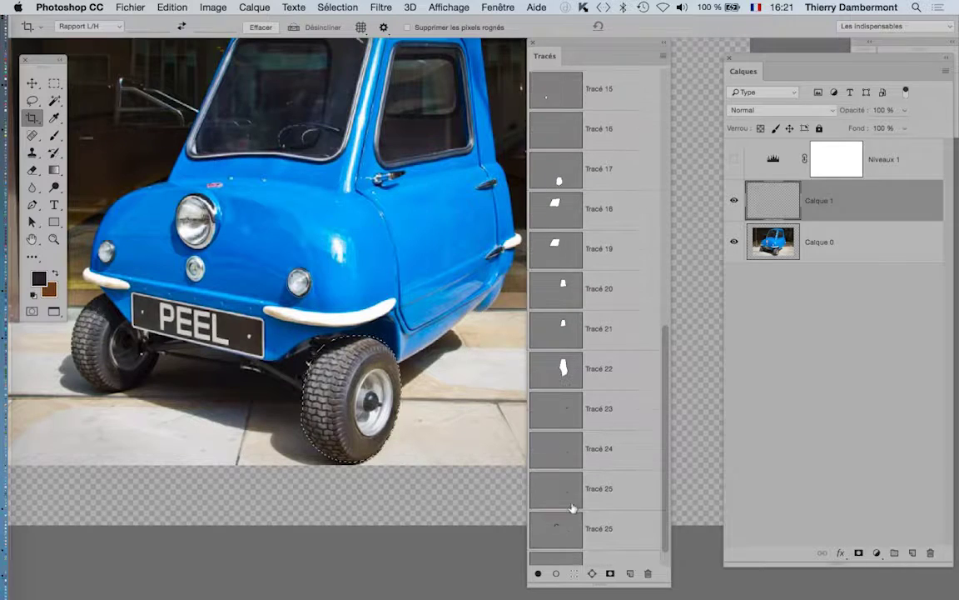
click(565, 508)
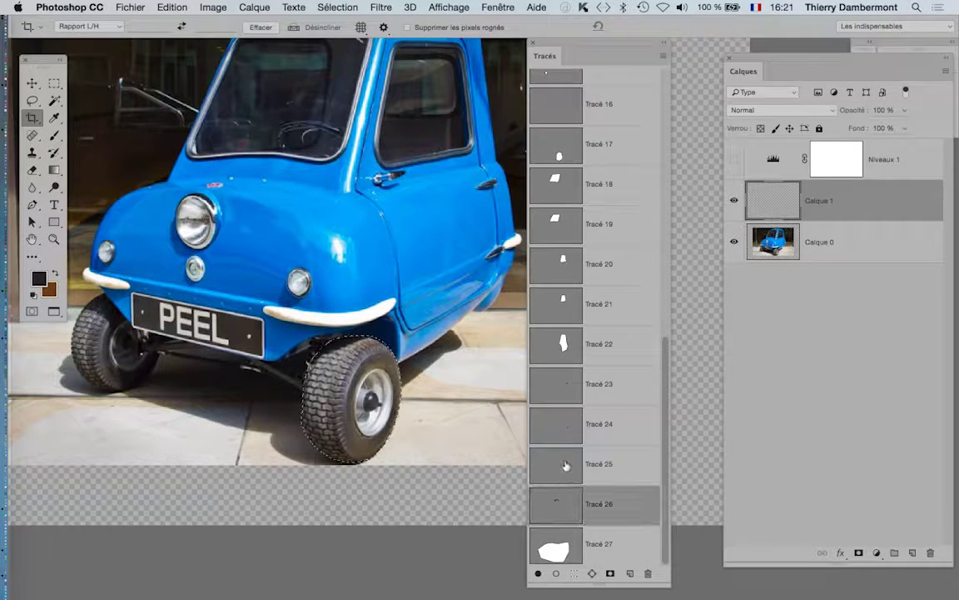
click(566, 462)
click(567, 387)
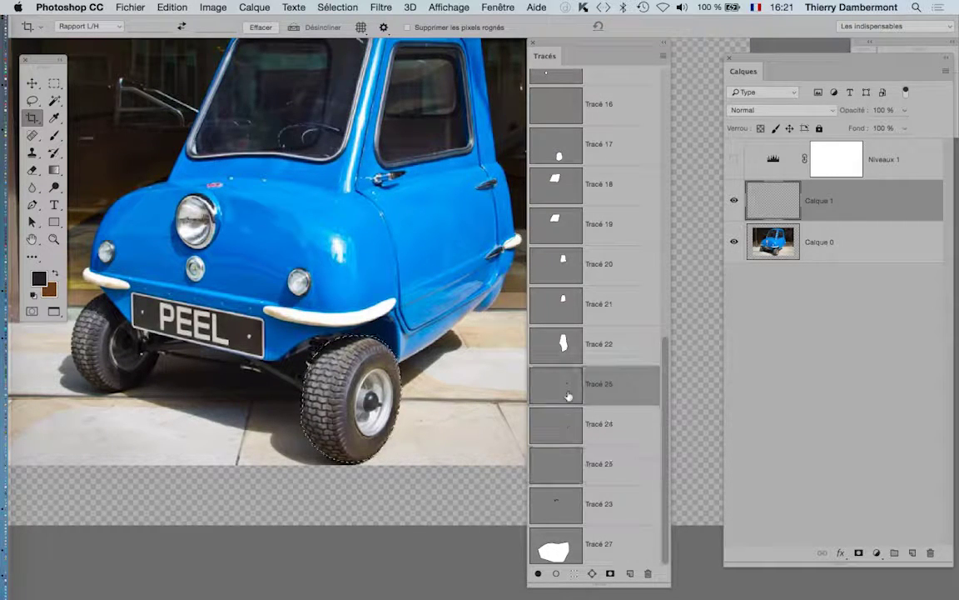
click(563, 300)
click(560, 225)
scroll(575, 275, up, 2)
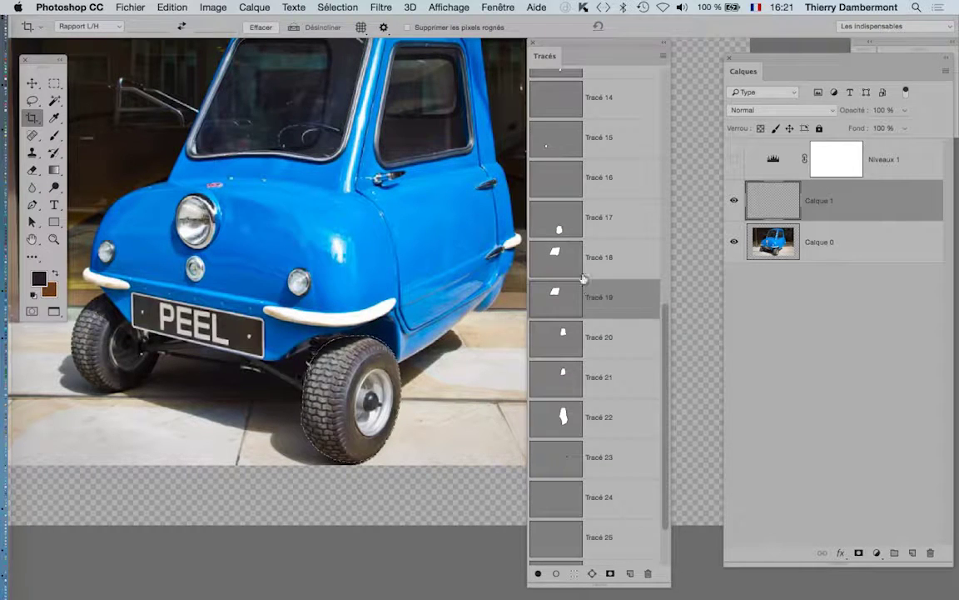
click(574, 193)
scroll(595, 282, up, 2)
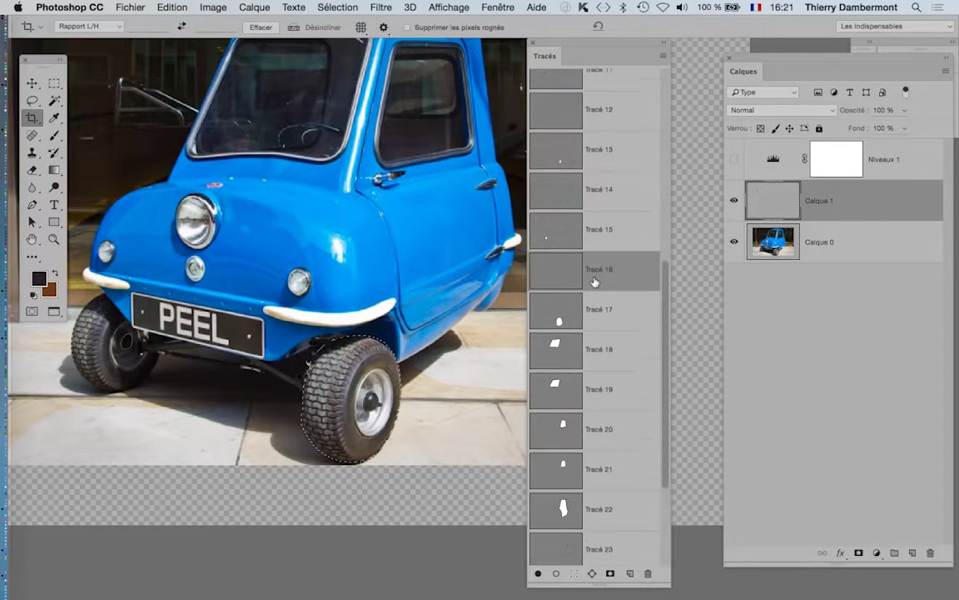
click(560, 227)
click(562, 182)
scroll(603, 267, up, 1)
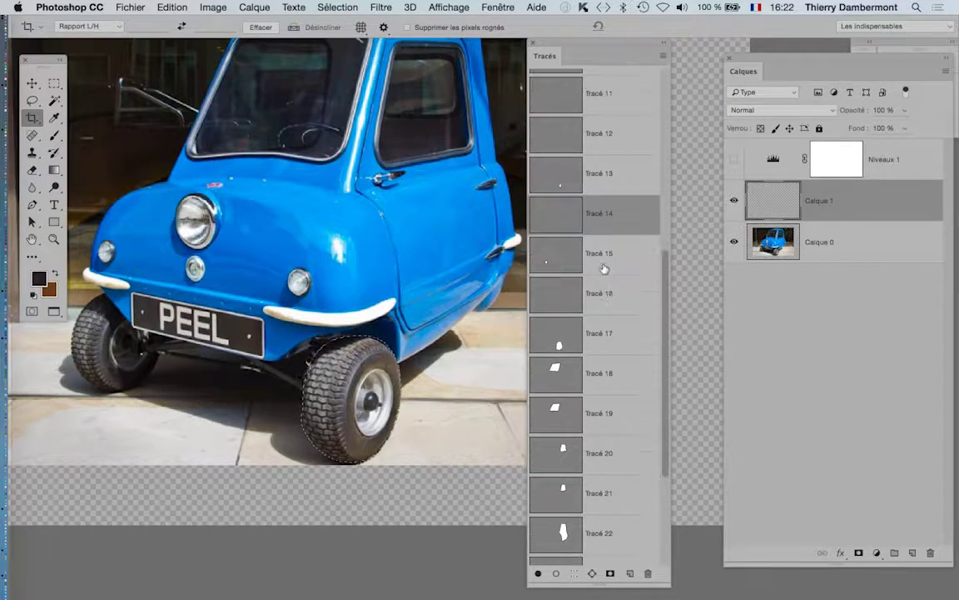
scroll(587, 241, up, 1)
click(573, 212)
scroll(578, 241, up, 2)
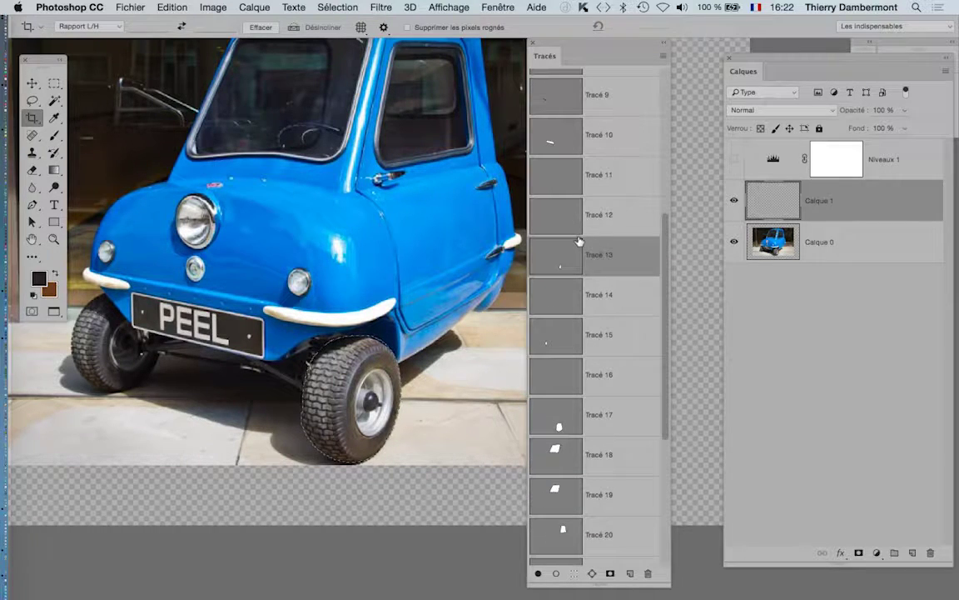
drag(558, 230, 573, 203)
scroll(575, 208, up, 6)
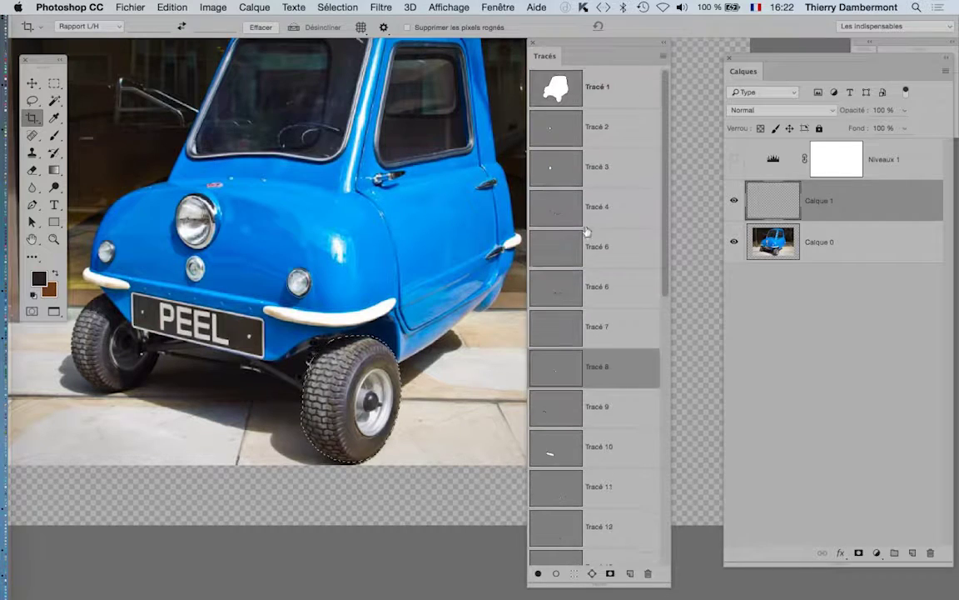
Check the paths from Tracé 2 down to Tracé 13 one by one against the photo to identify the near front wheel's rim
click(555, 176)
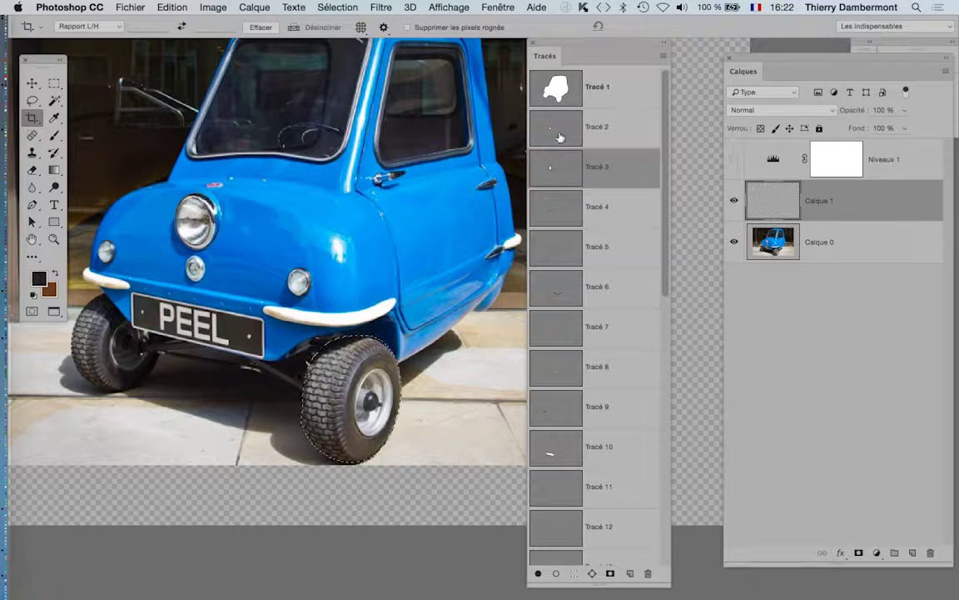
mouse_move(560, 137)
mouse_down()
mouse_move(565, 297)
mouse_move(563, 134)
mouse_up()
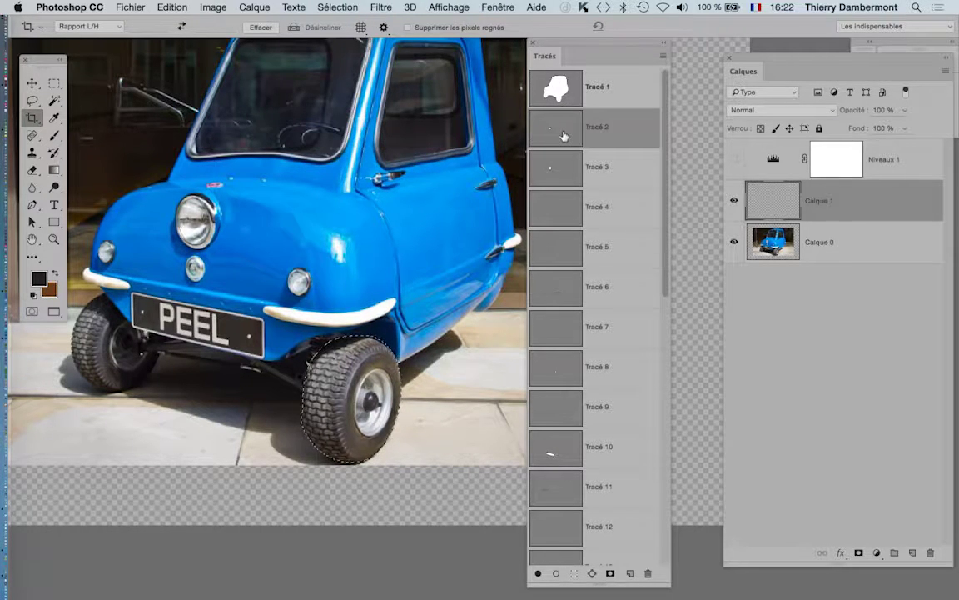
click(560, 166)
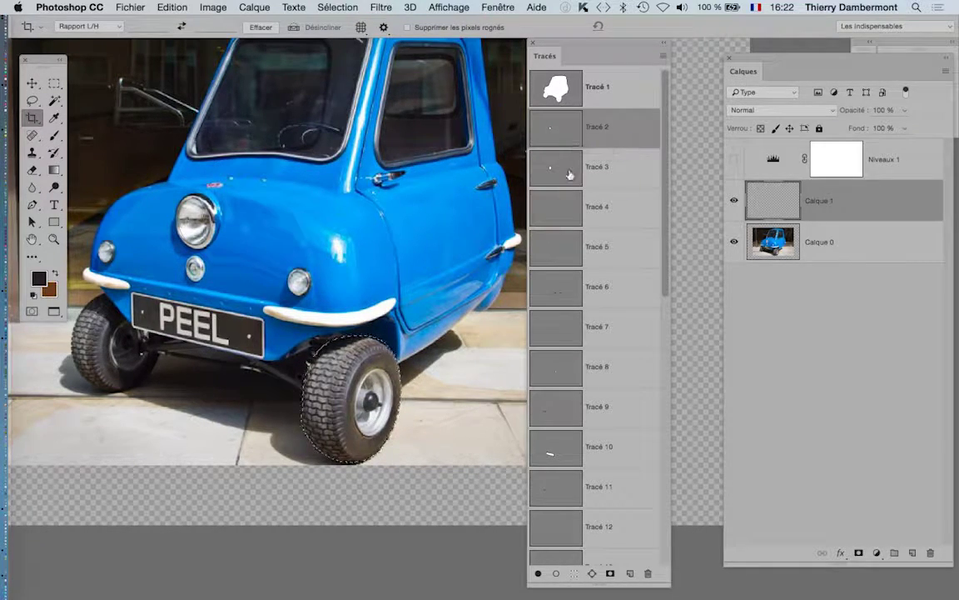
click(562, 212)
click(563, 250)
click(562, 288)
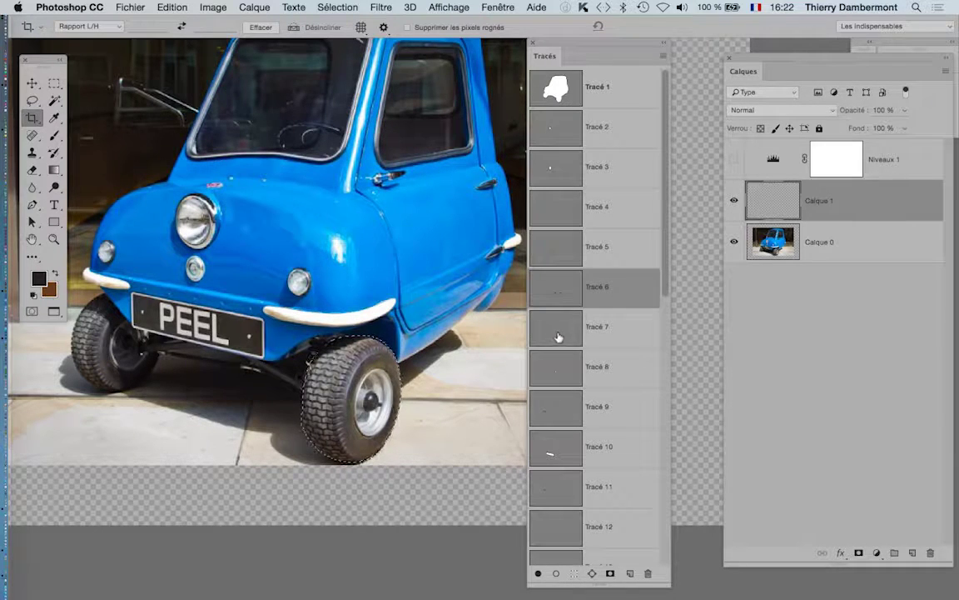
click(562, 328)
click(562, 373)
click(560, 408)
scroll(558, 421, down, 1)
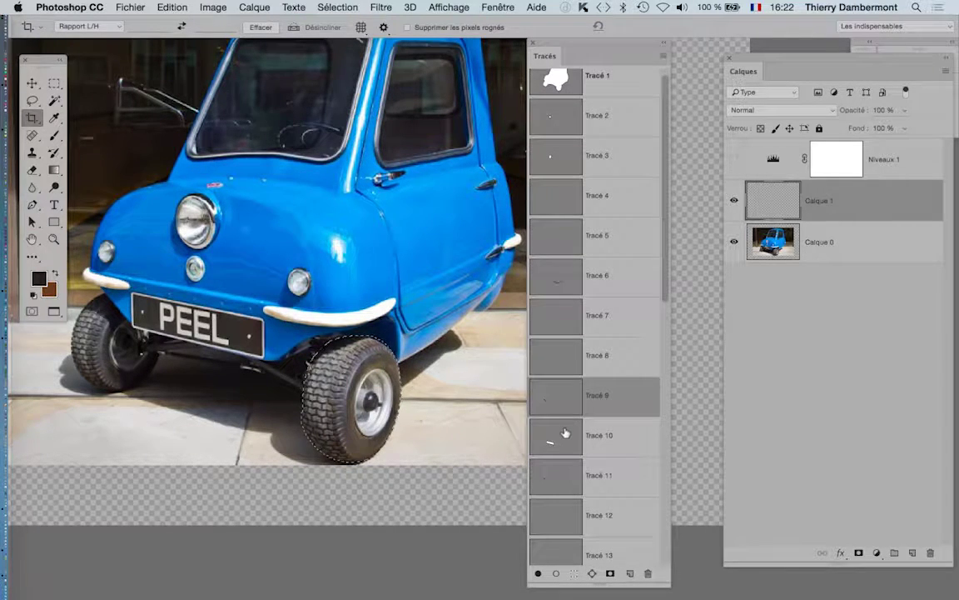
click(557, 437)
scroll(556, 437, down, 5)
click(557, 343)
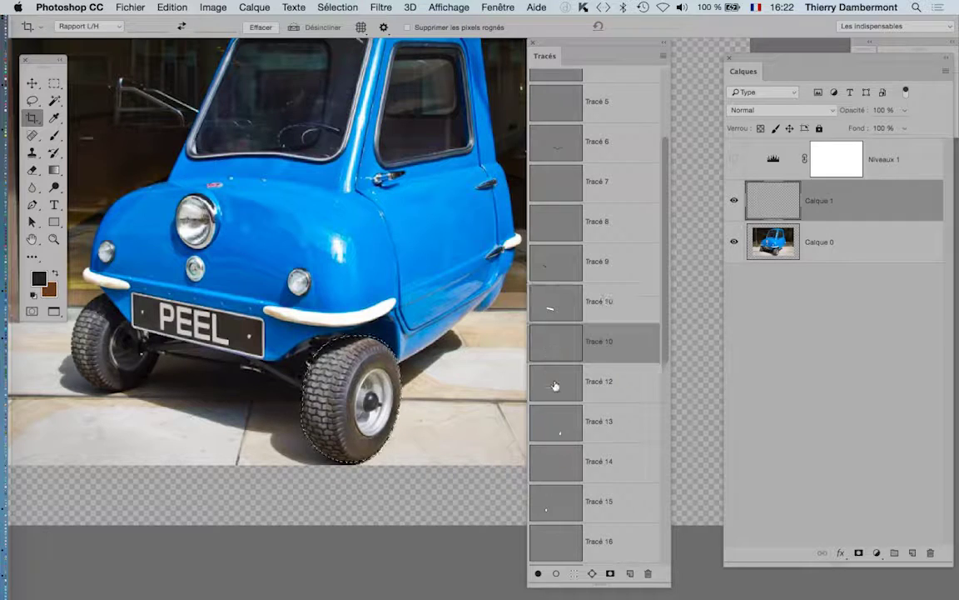
click(555, 385)
click(556, 427)
scroll(578, 448, down, 2)
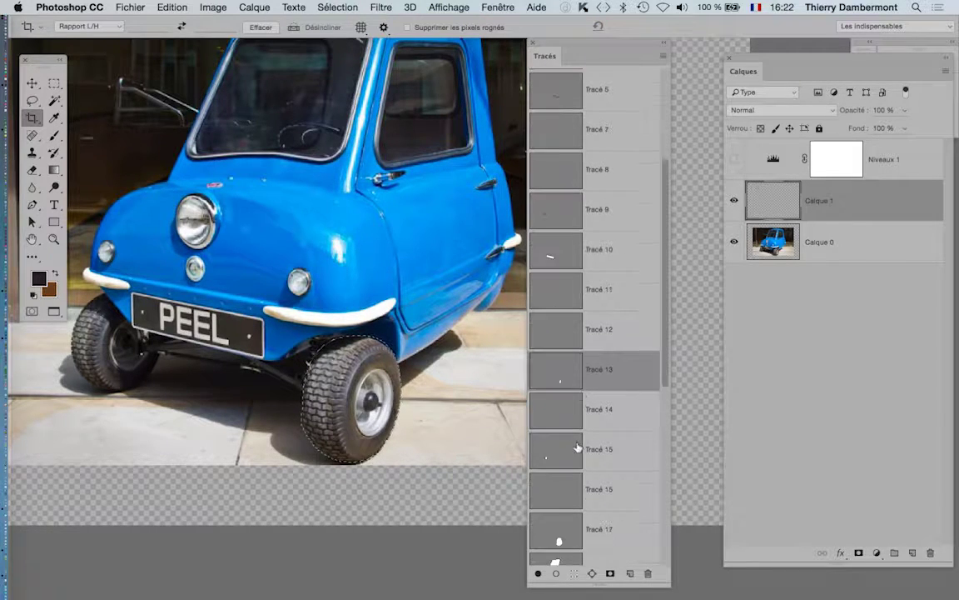
click(556, 331)
click(557, 372)
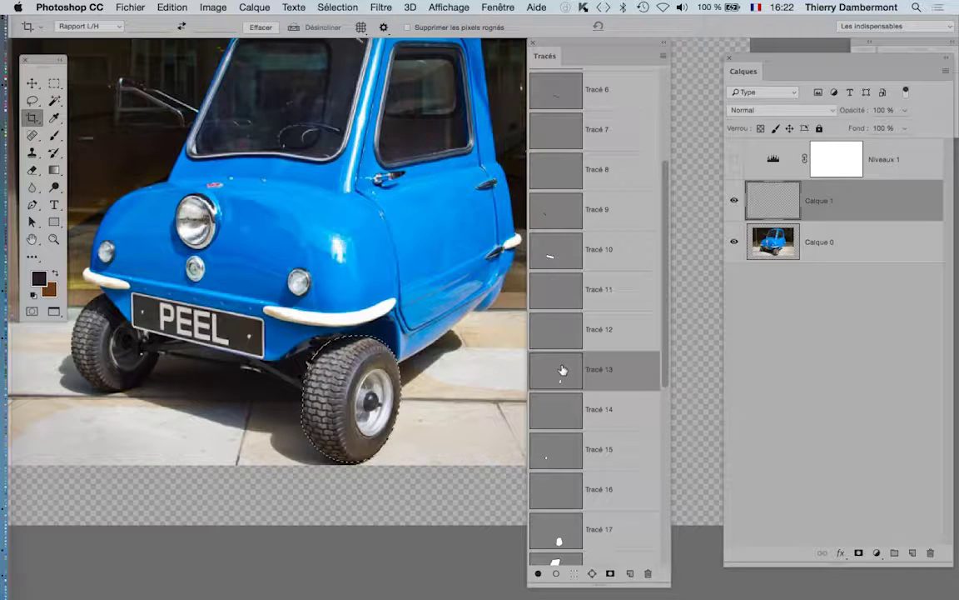
Display the document's channels and hide the Vert channel to tint the photo for better contrast with the outlines
click(500, 7)
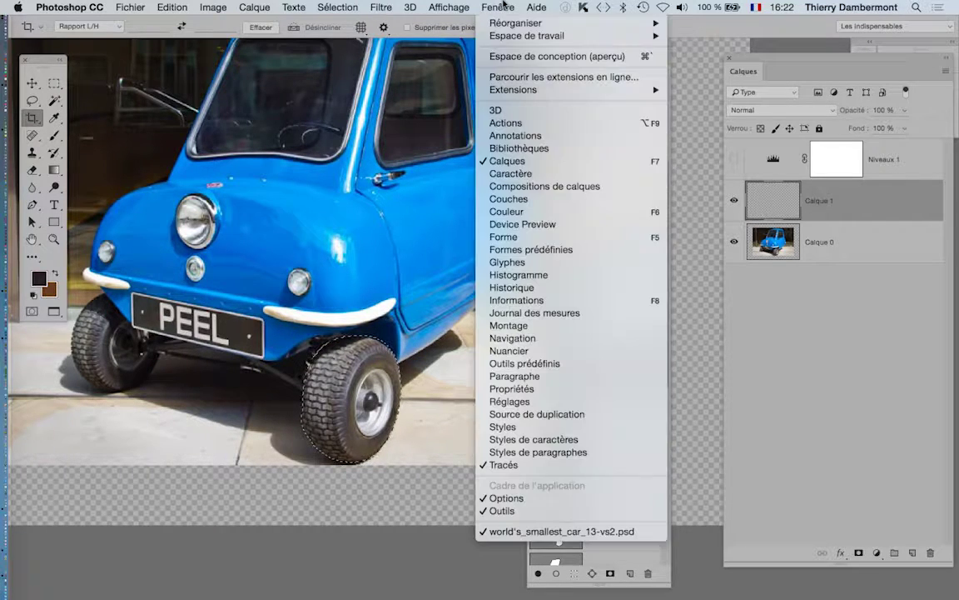
click(528, 203)
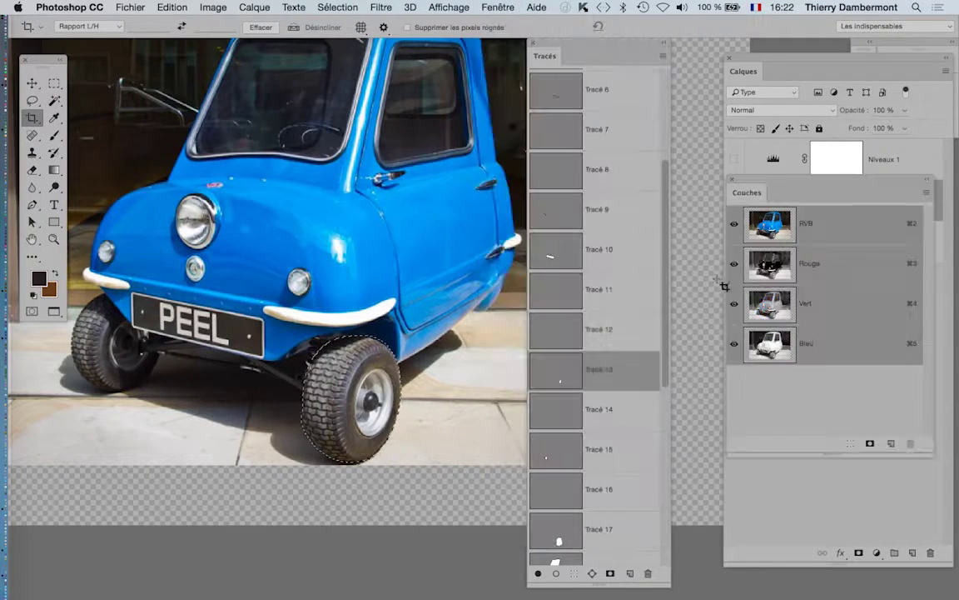
click(733, 303)
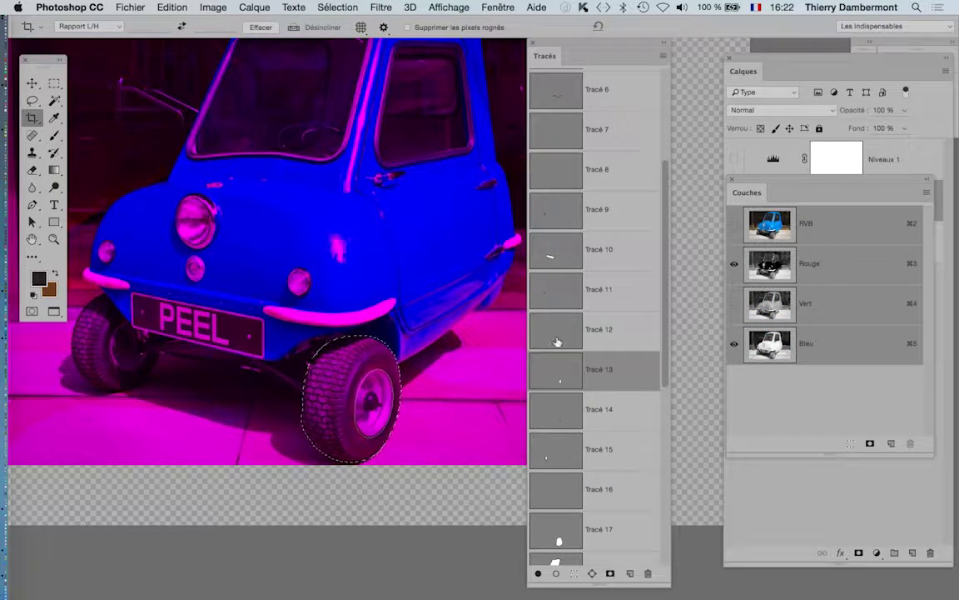
Subtract the rim outline Tracé 13 from the front wheel selection and add the hub outline Tracé 14 to it
drag(557, 341, 558, 375)
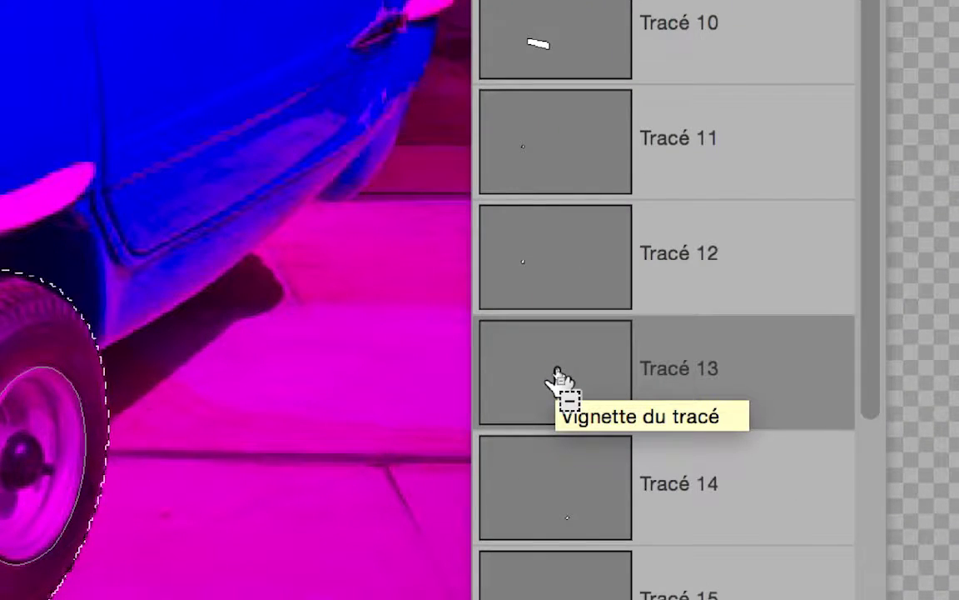
shift+super+click(557, 375)
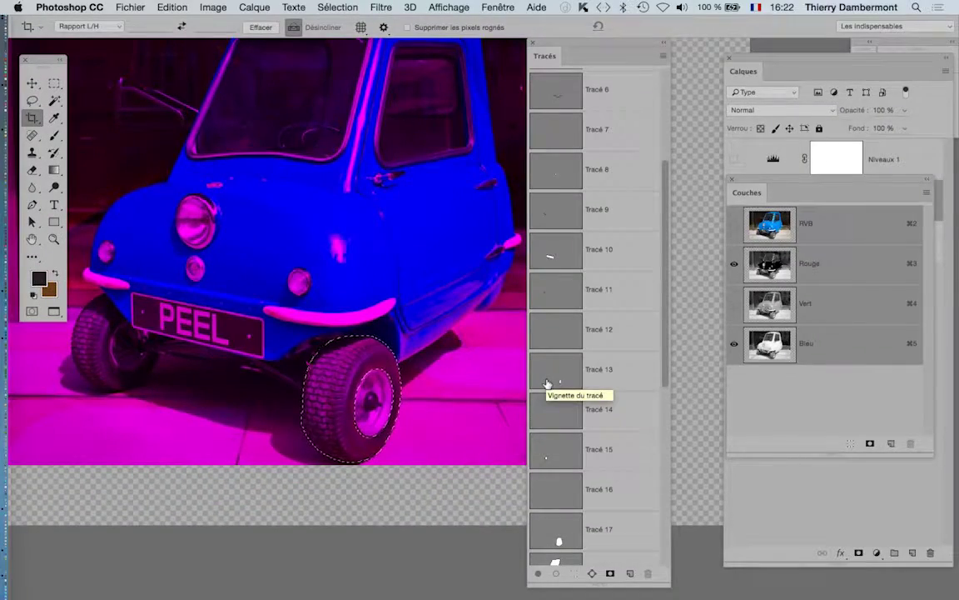
click(548, 340)
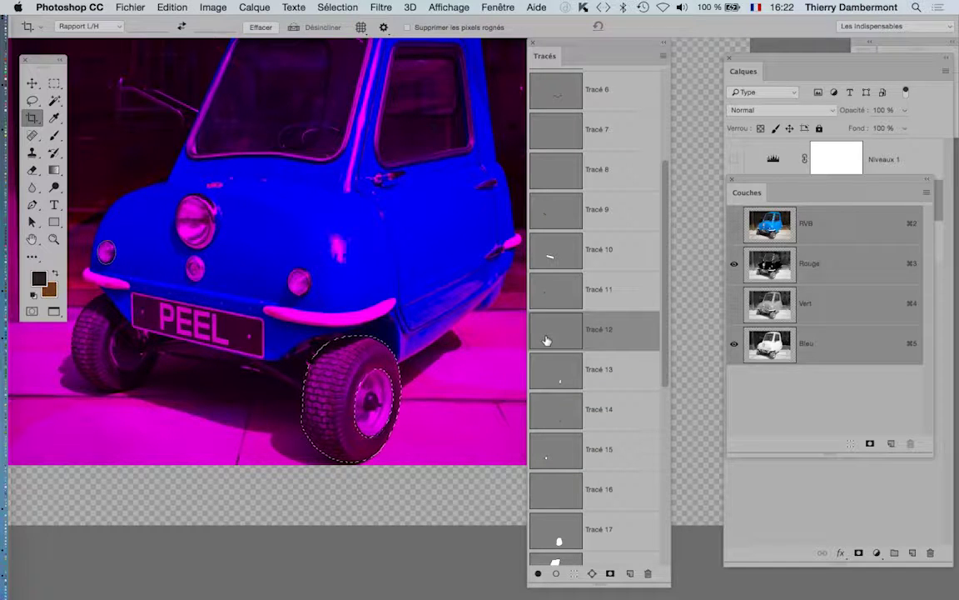
click(551, 433)
click(555, 420)
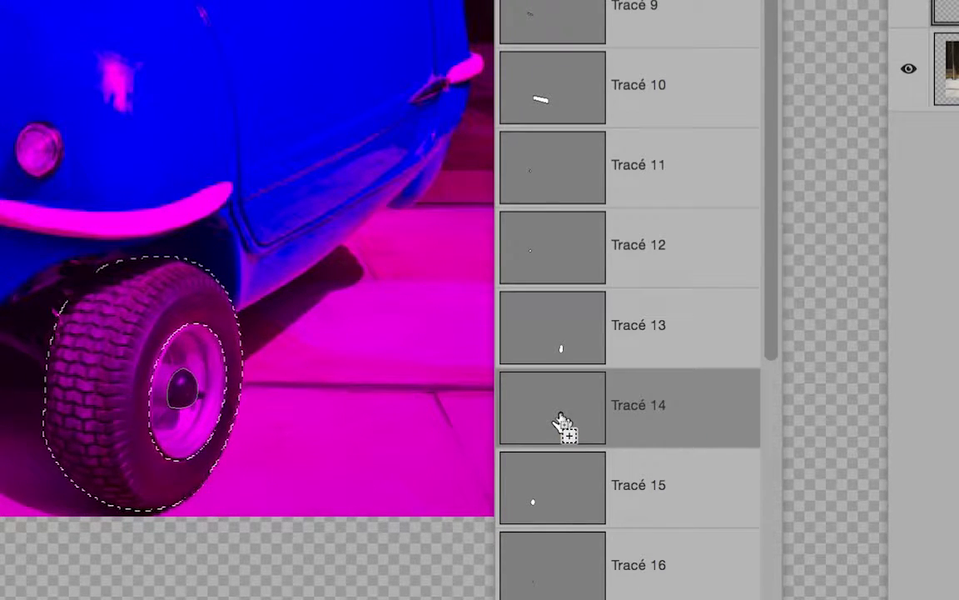
shift+super+click(561, 417)
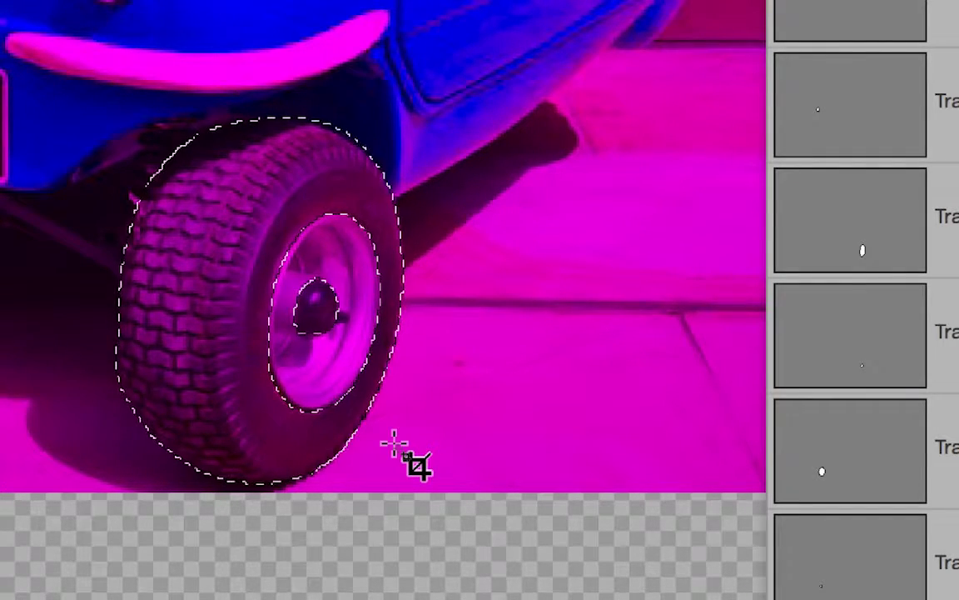
key(s)
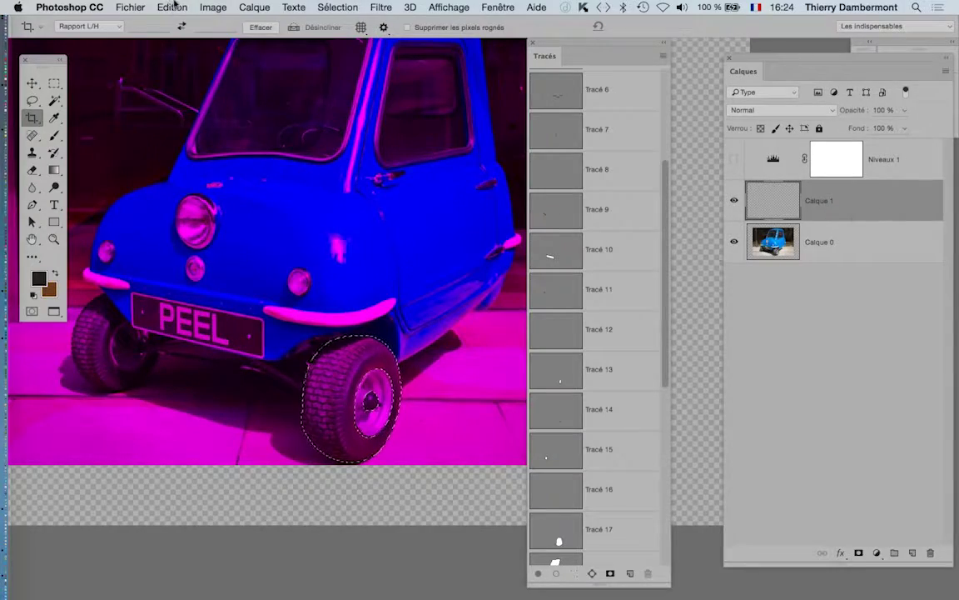
Fill the tyre and hub selection with Noir on Calque 1, in Normal mode at 100 % opacity
click(172, 6)
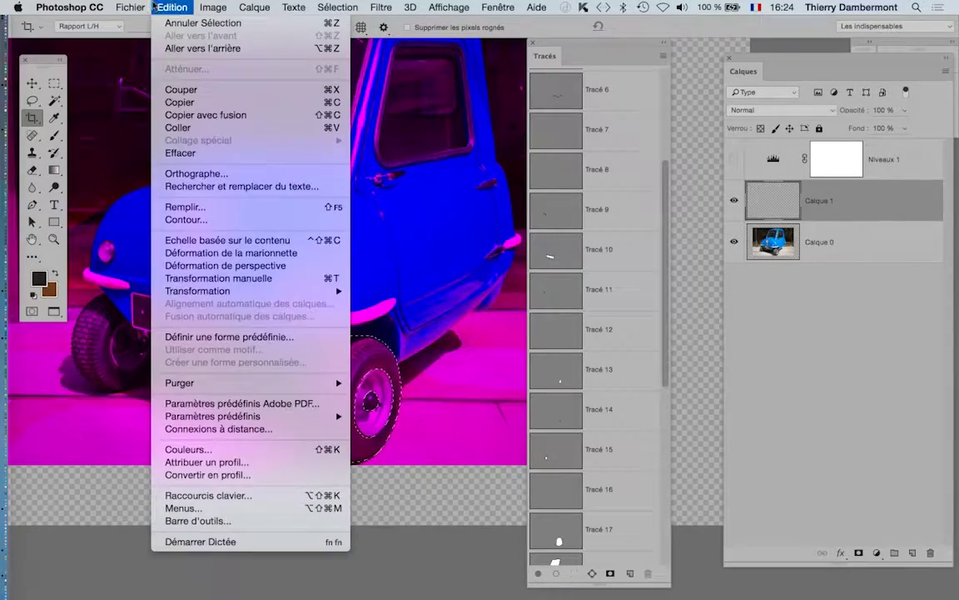
click(187, 207)
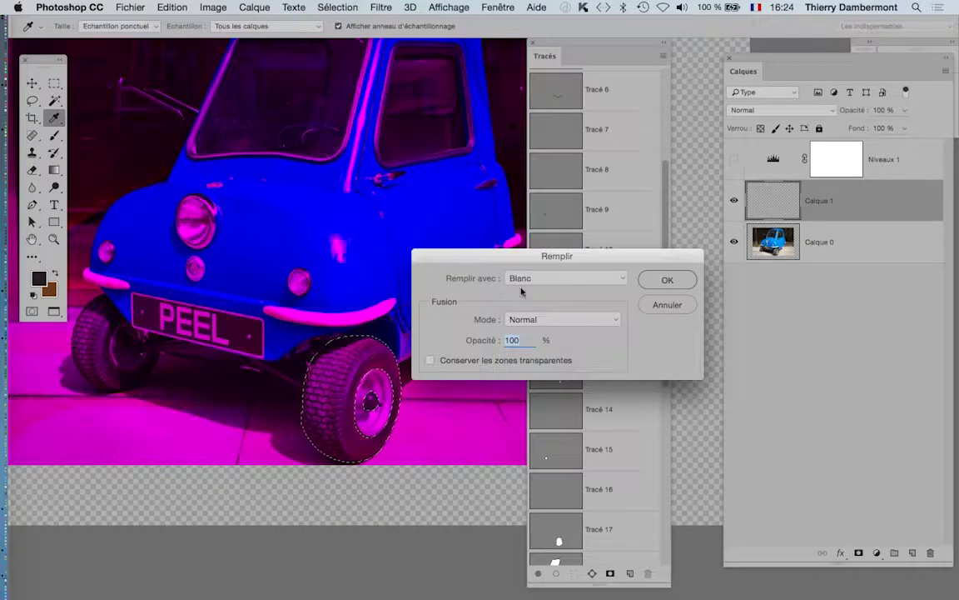
click(541, 277)
click(519, 254)
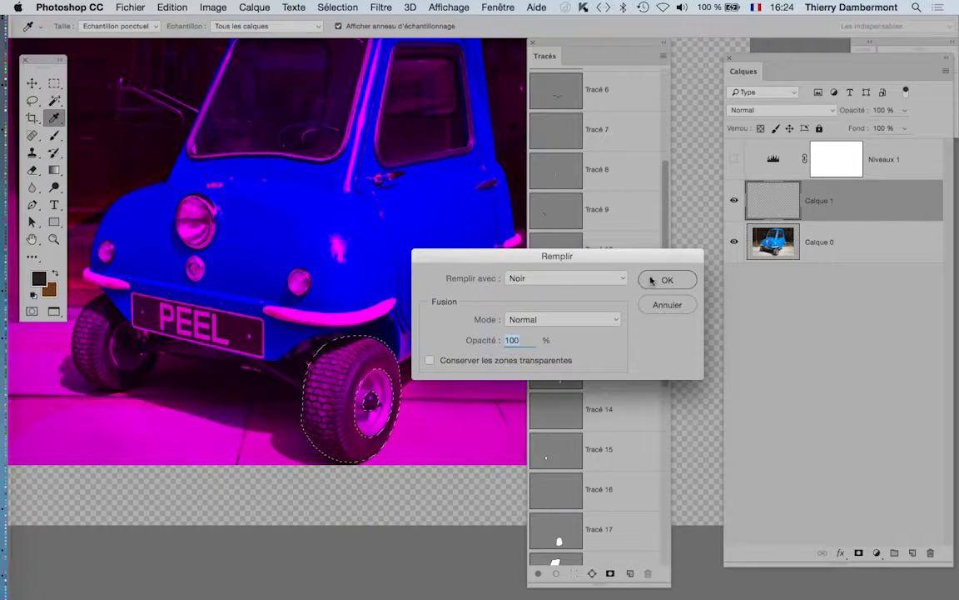
click(667, 280)
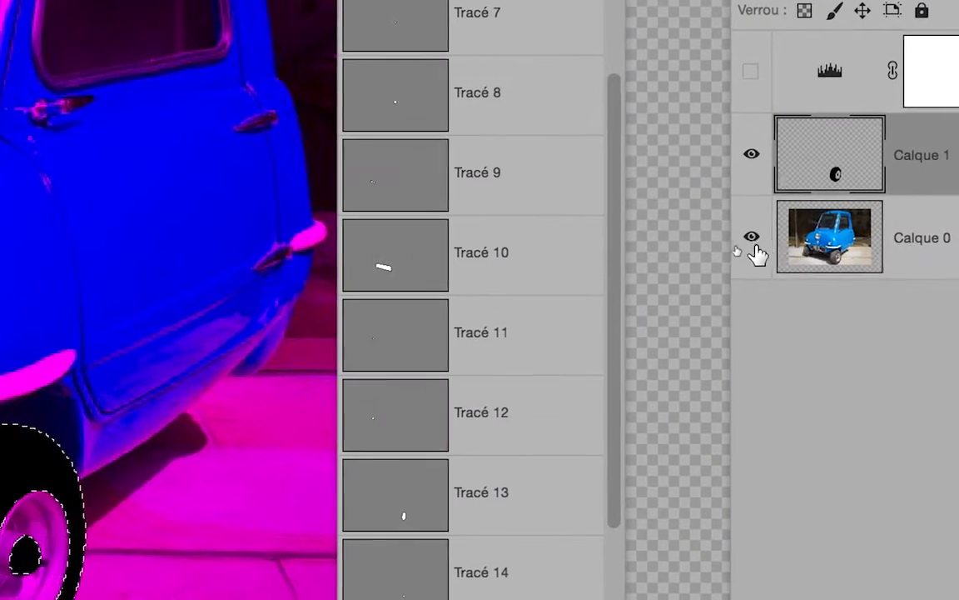
Hide Calque 0 to inspect the filled wheel shape on its own and show the photo layer again
click(733, 242)
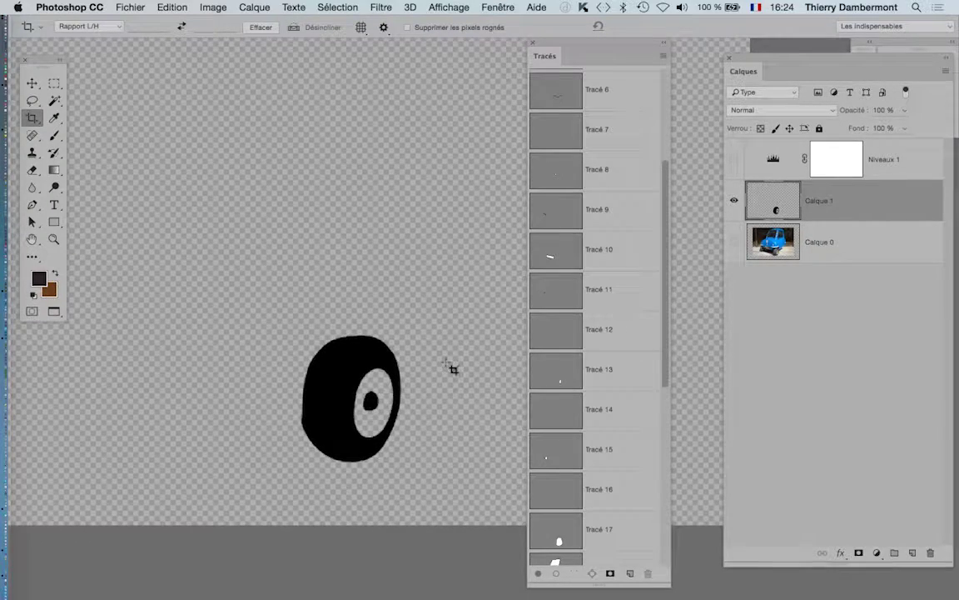
scroll(401, 405, up, 4)
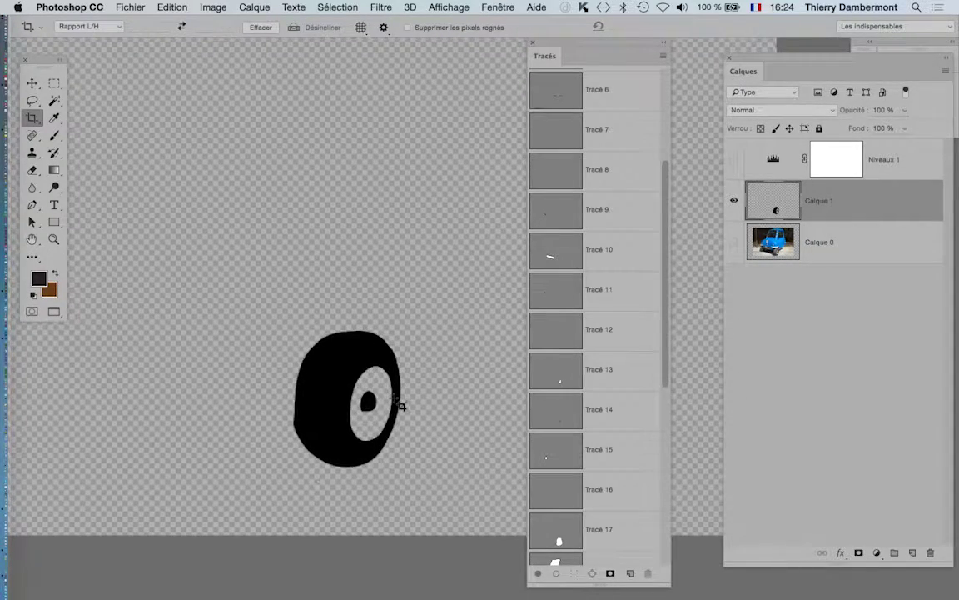
scroll(401, 406, down, 5)
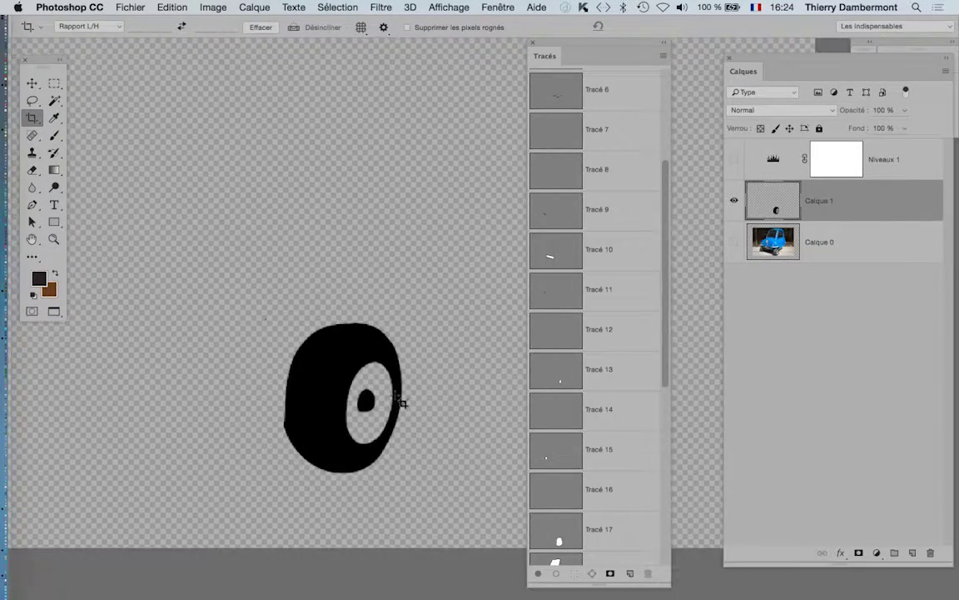
click(734, 242)
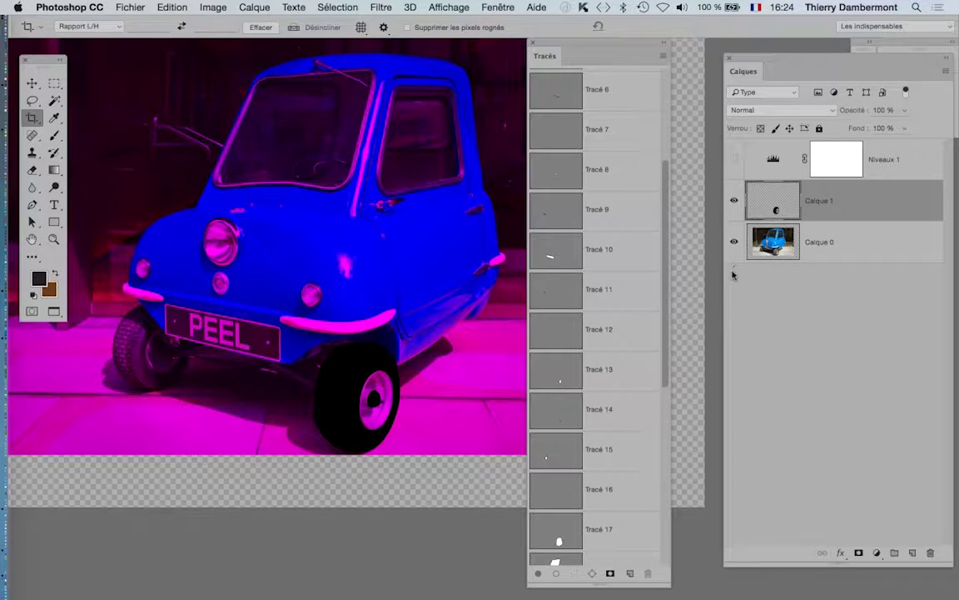
scroll(343, 306, down, 1)
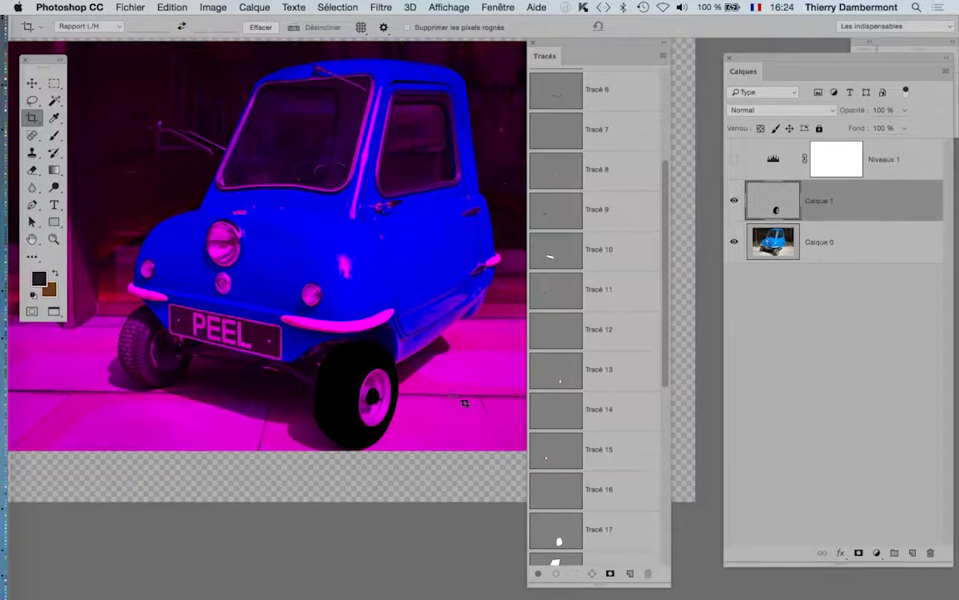
Save the document as a new Photoshop file, adding 02 to the end of the name world's_smallest_car_13-vs2
click(130, 8)
click(170, 140)
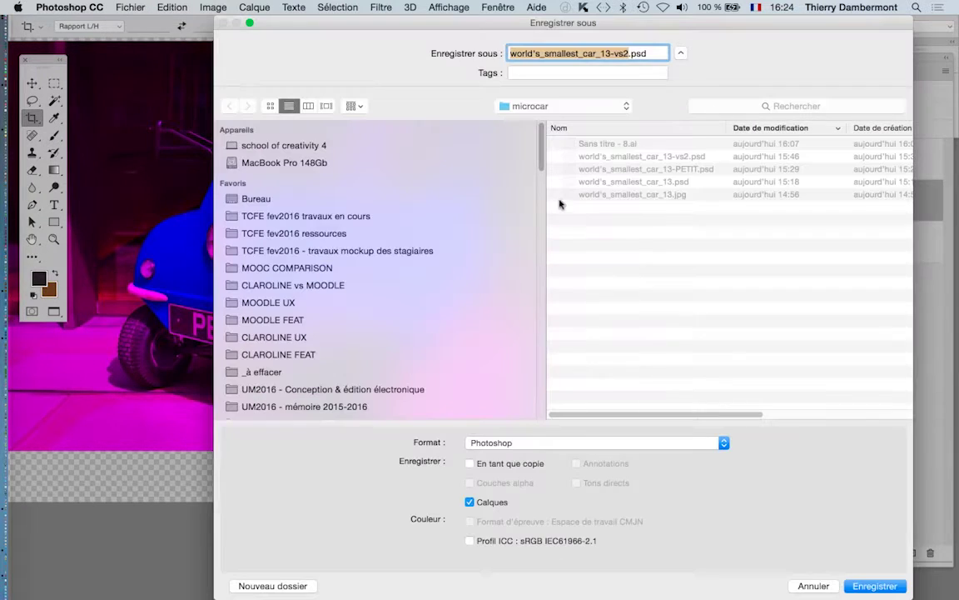
click(627, 55)
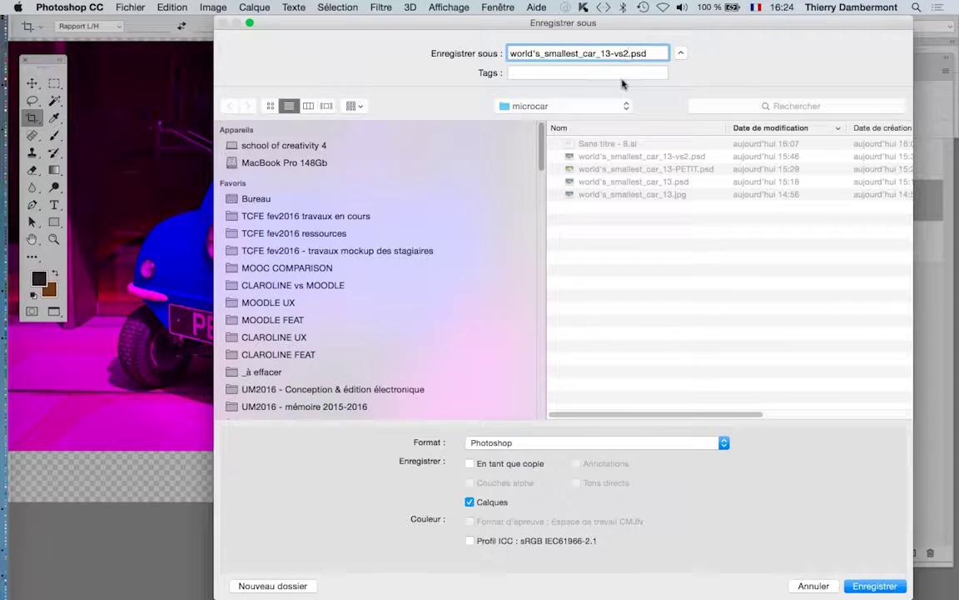
text(02)
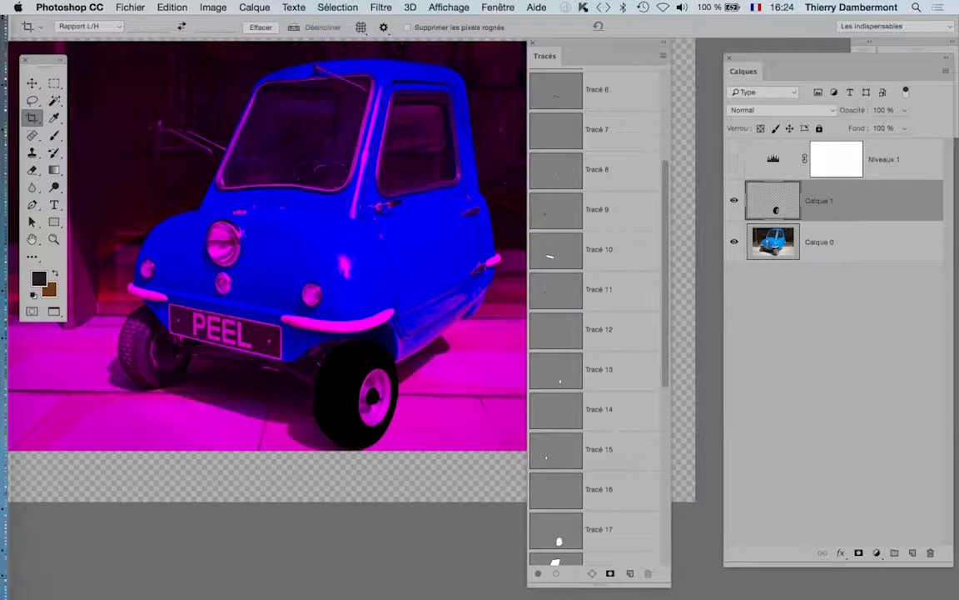
Load saved paths such as Tracé 15 and Tracé 17 as selections to look for the far front wheel's tyre outline
scroll(149, 362, up, 5)
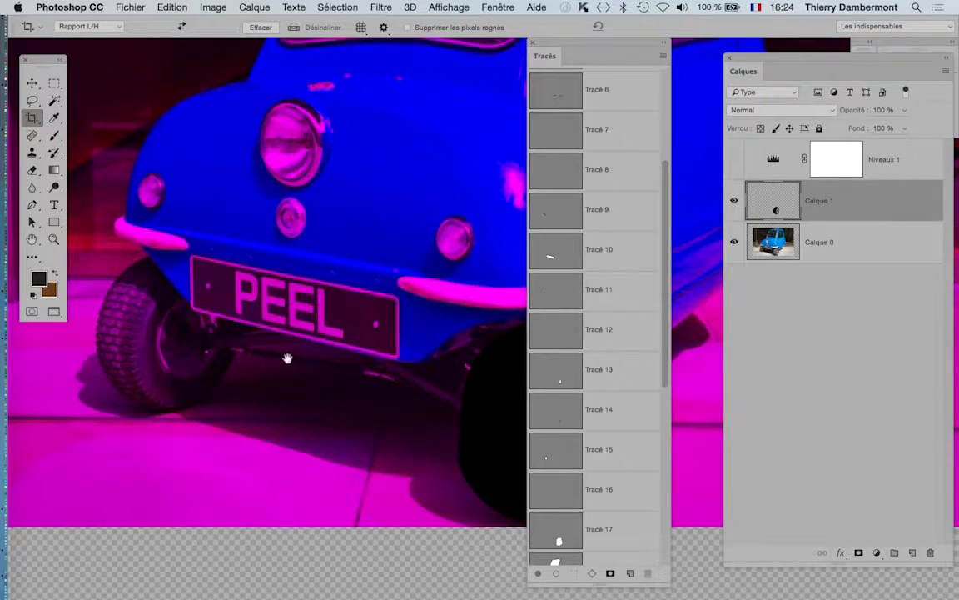
drag(286, 358, 368, 364)
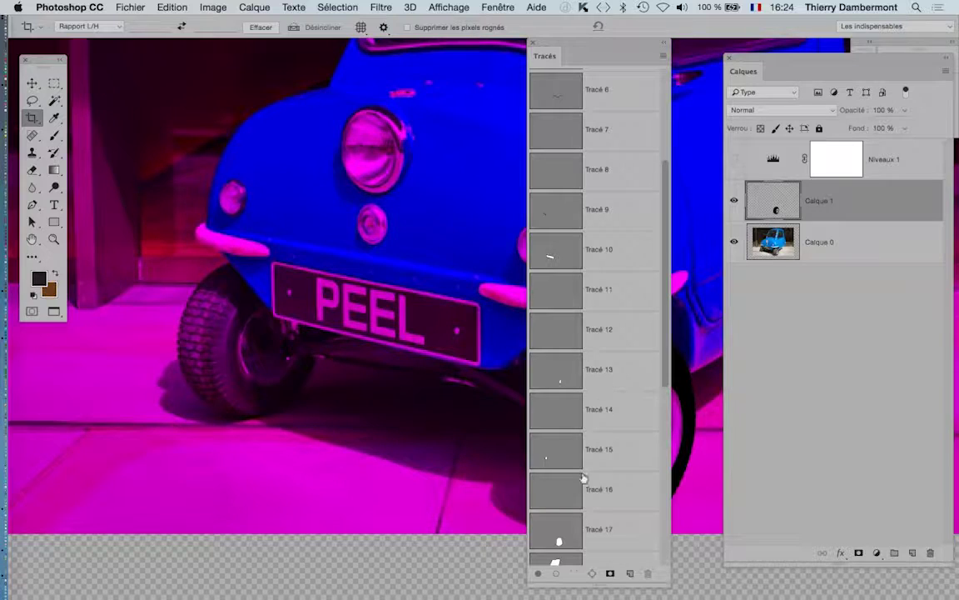
scroll(587, 508, up, 5)
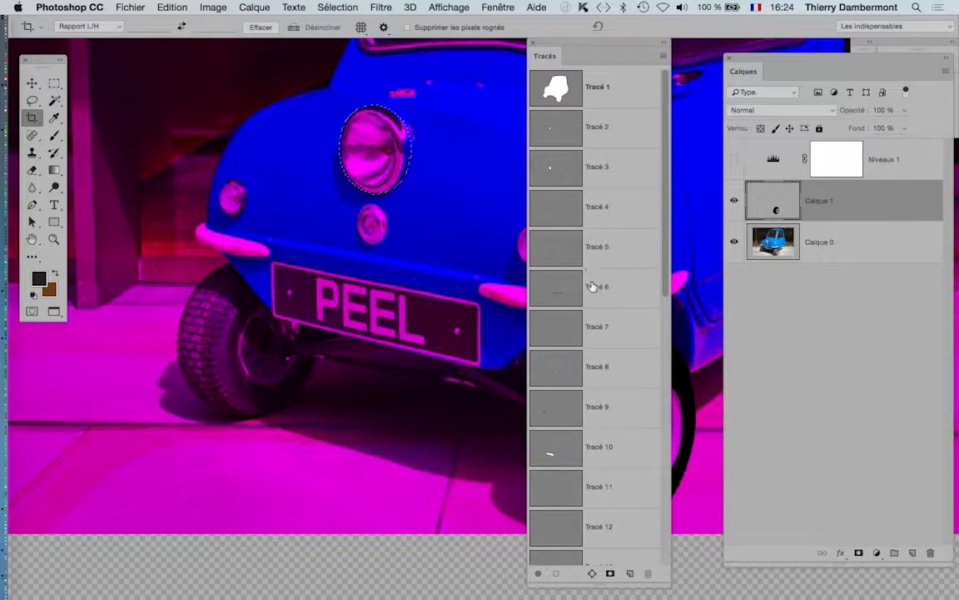
scroll(590, 287, down, 3)
scroll(585, 287, down, 4)
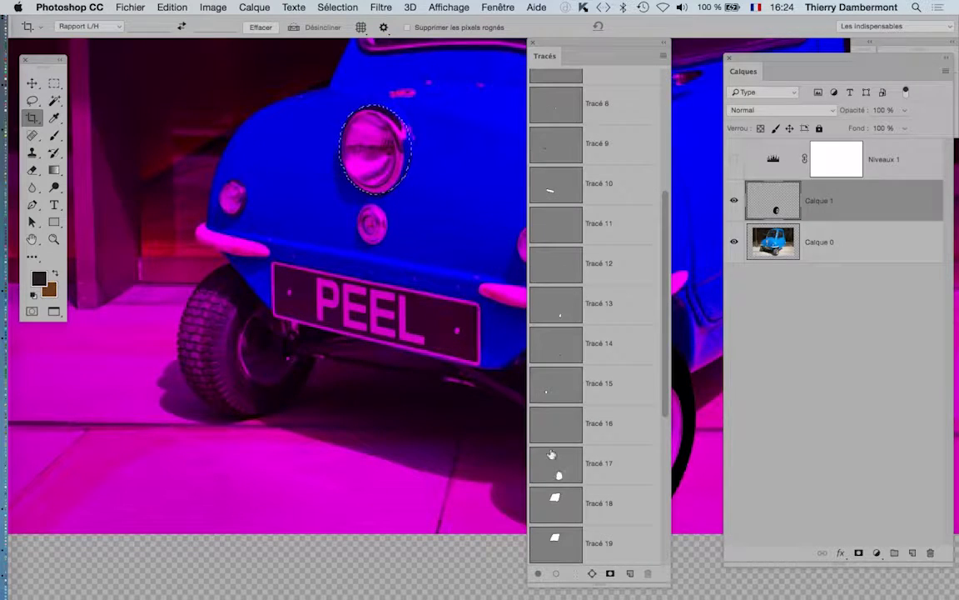
ctrl+click(548, 387)
scroll(556, 445, down, 1)
ctrl+click(555, 451)
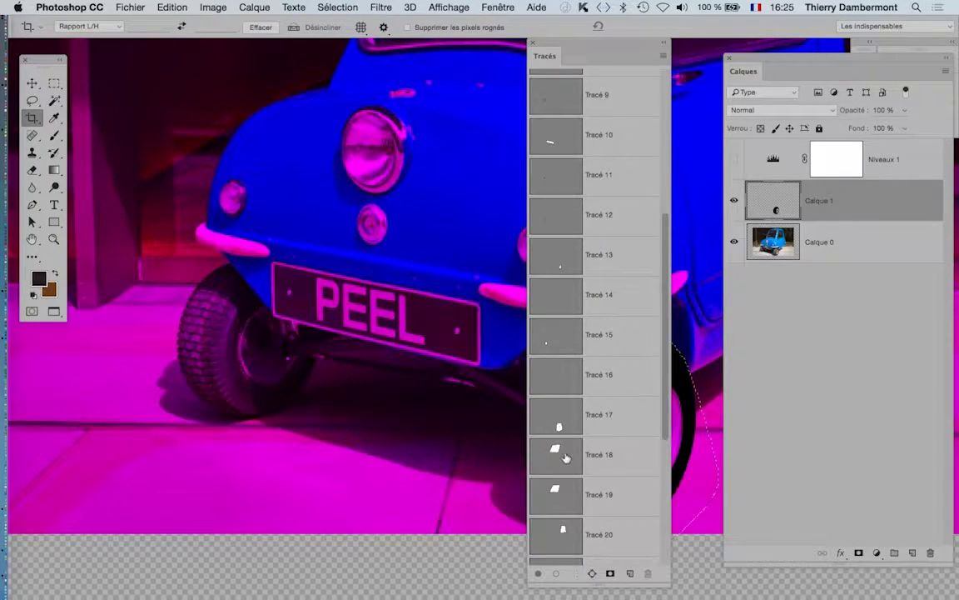
scroll(559, 454, down, 1)
scroll(562, 459, down, 3)
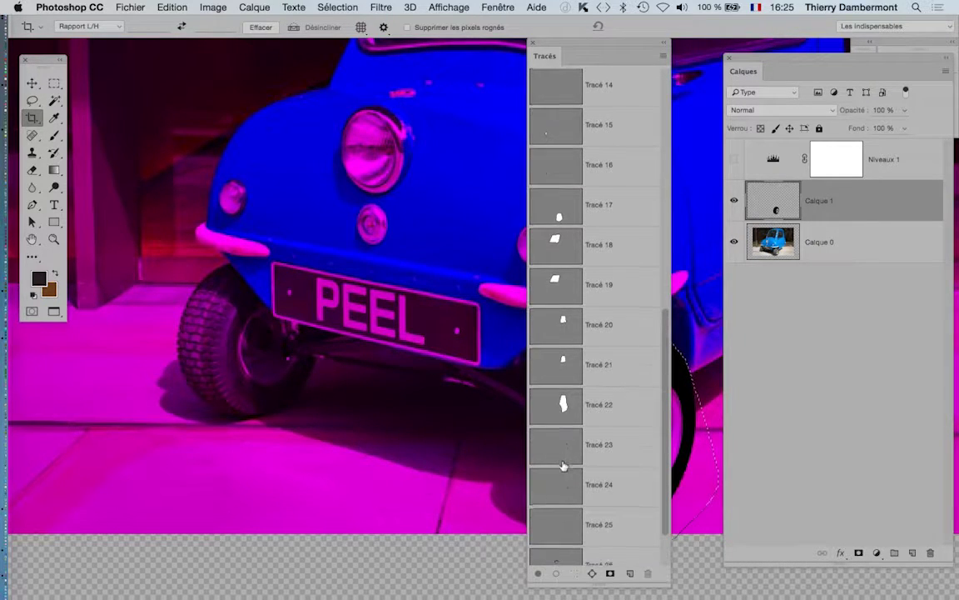
scroll(560, 417, up, 2)
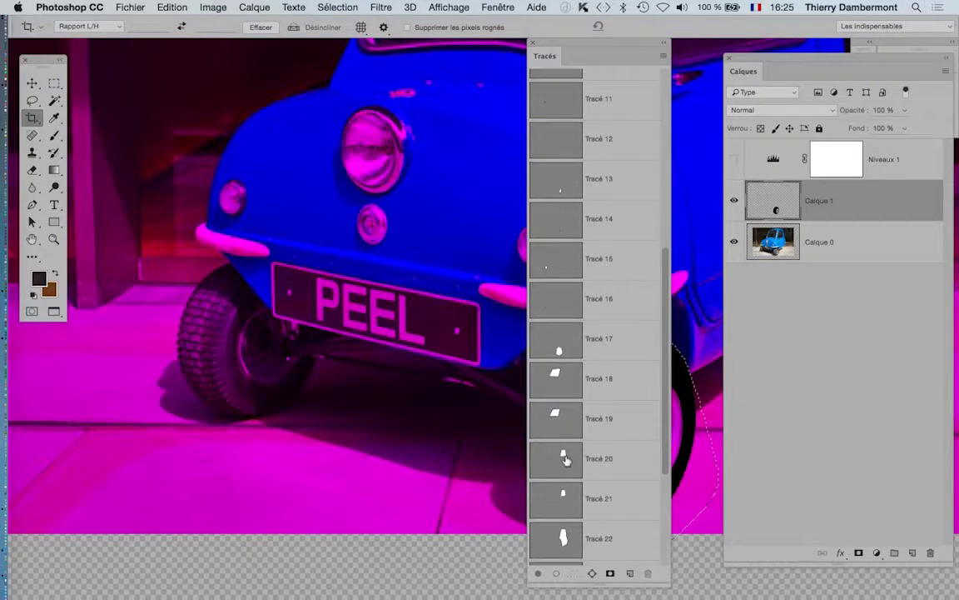
ctrl+click(552, 269)
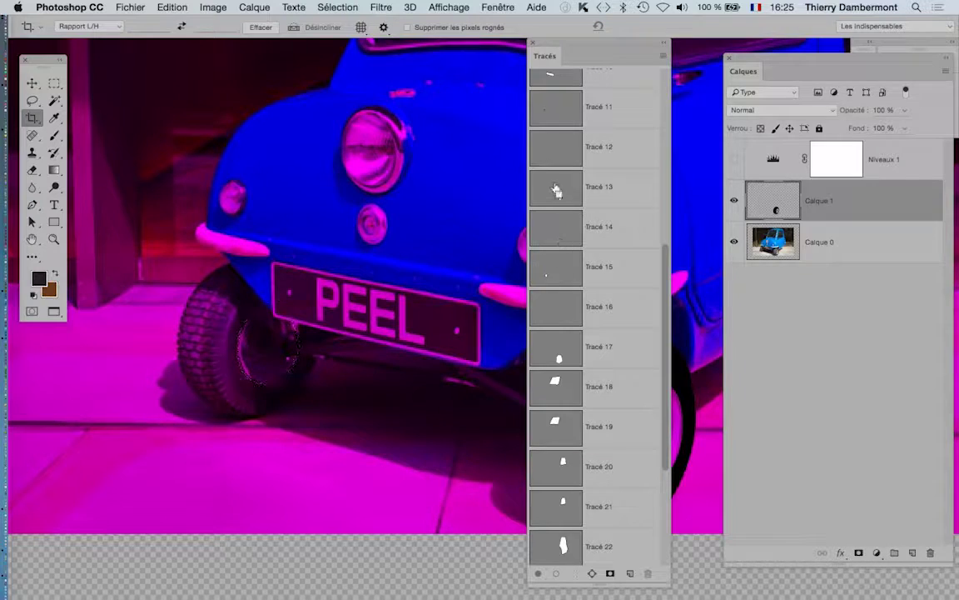
Compare the outlines of Tracé 13, Tracé 15, Tracé 16 and Tracé 17 with the far wheel by loading them as selections
scroll(559, 199, up, 5)
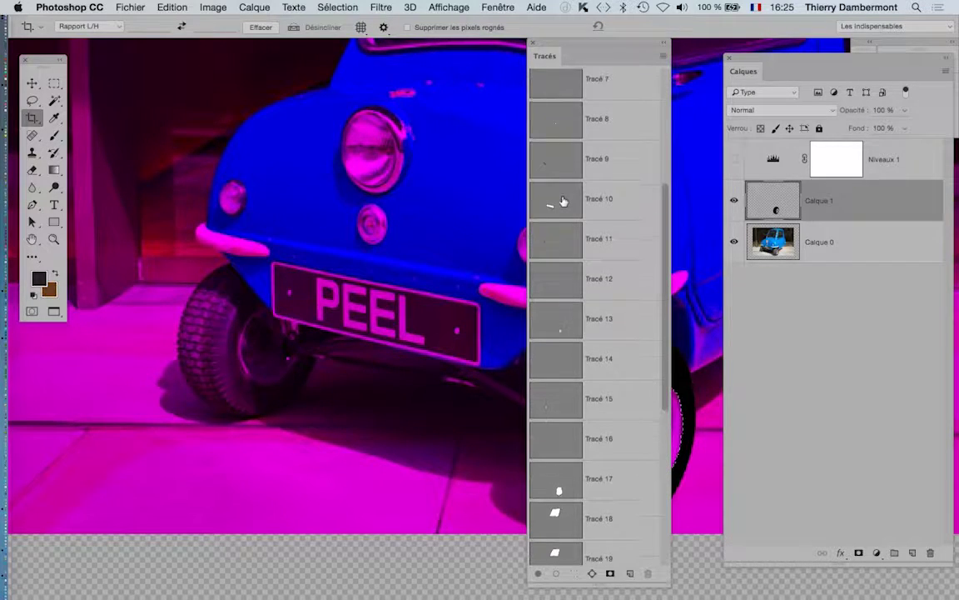
scroll(563, 202, up, 2)
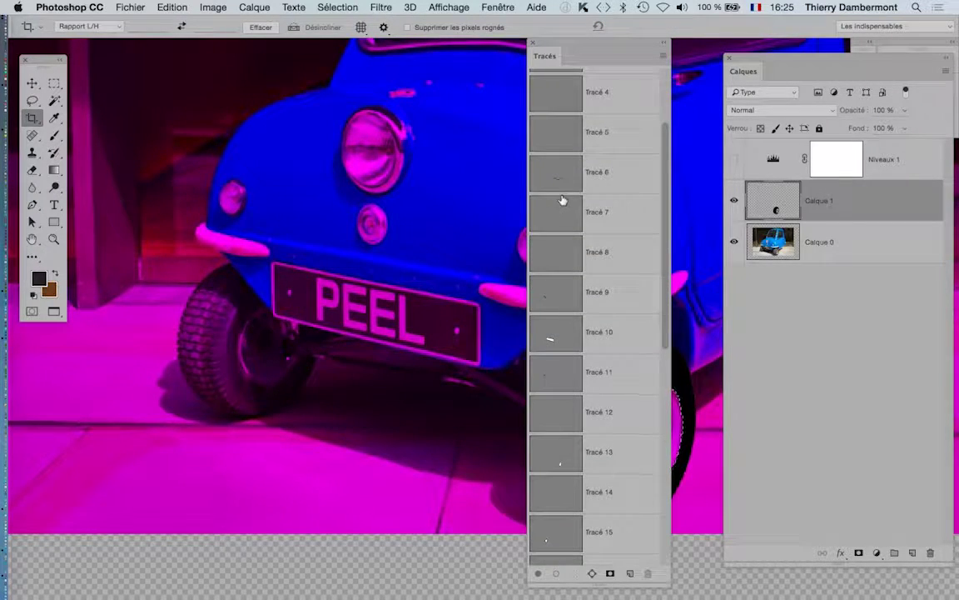
scroll(563, 201, up, 1)
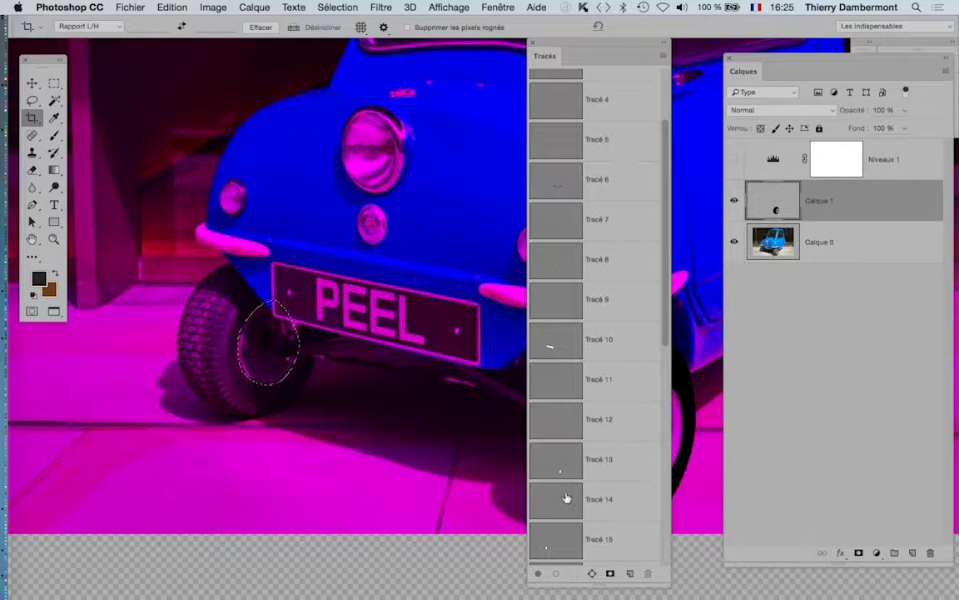
scroll(565, 499, down, 1)
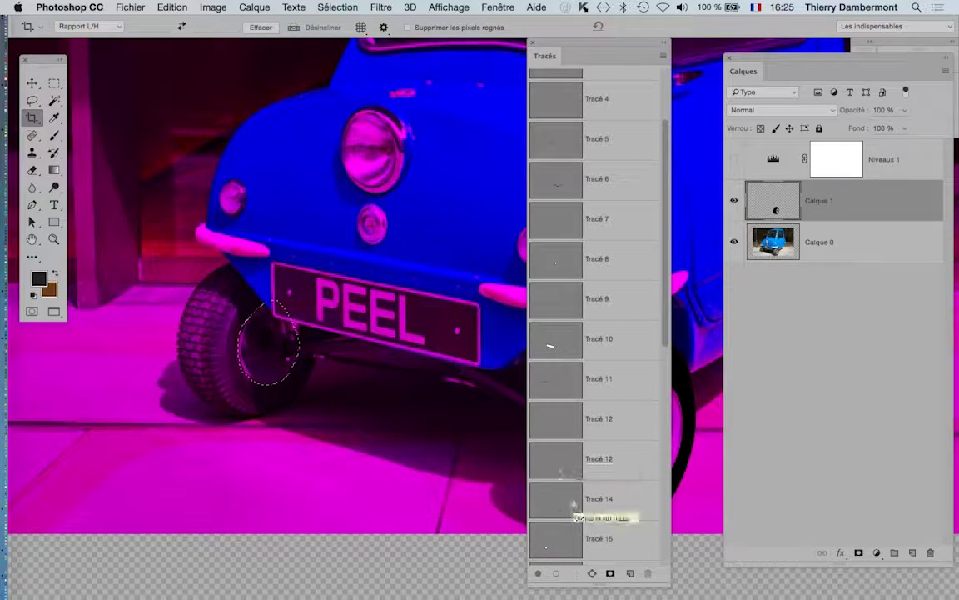
scroll(570, 539, down, 1)
scroll(574, 546, down, 1)
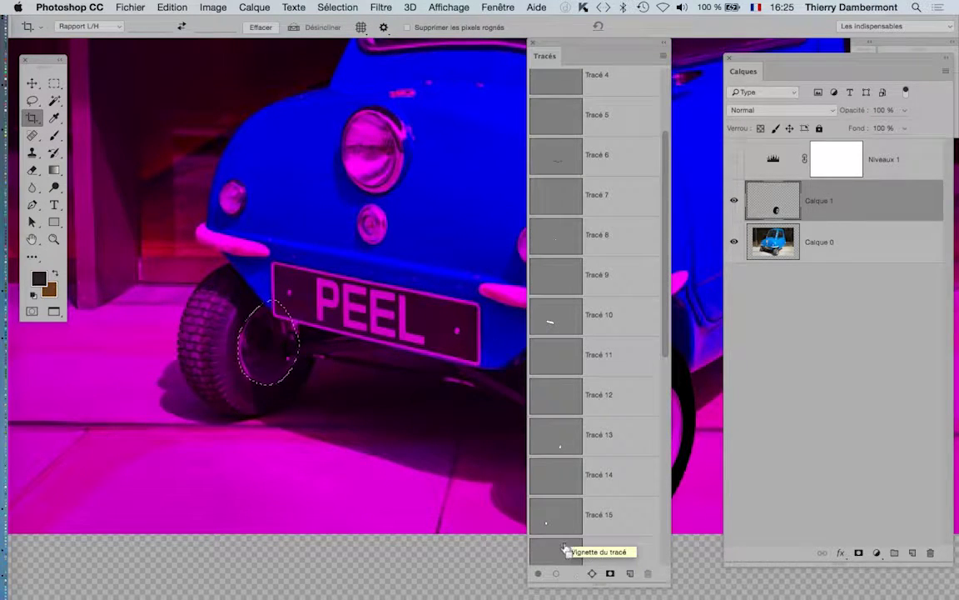
scroll(584, 529, down, 1)
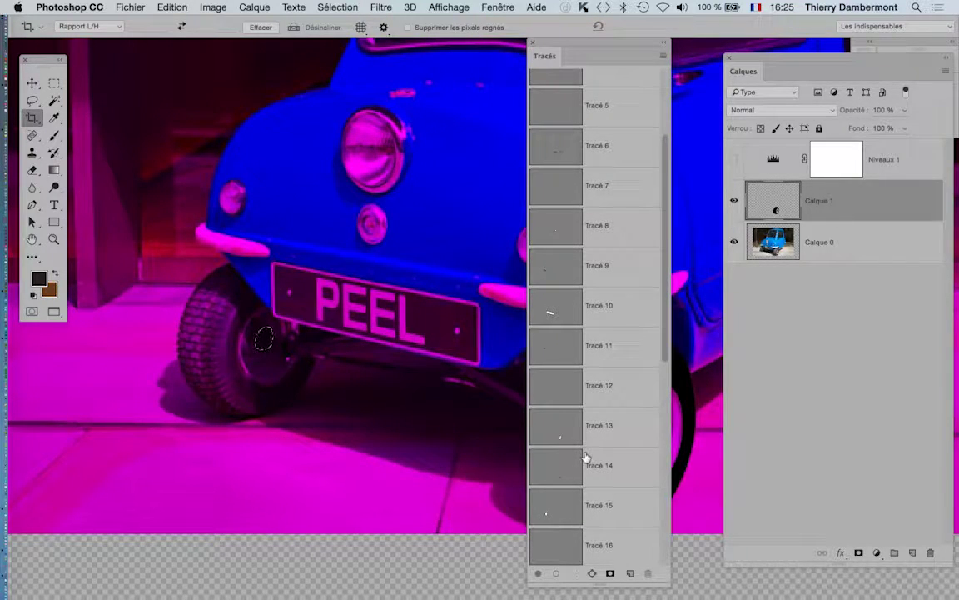
scroll(582, 443, down, 10)
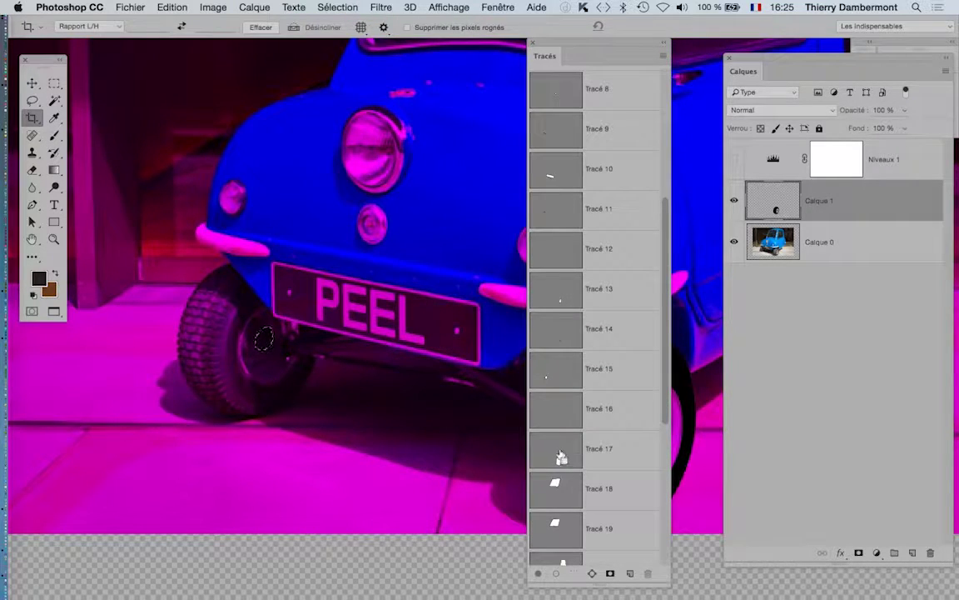
scroll(578, 487, down, 5)
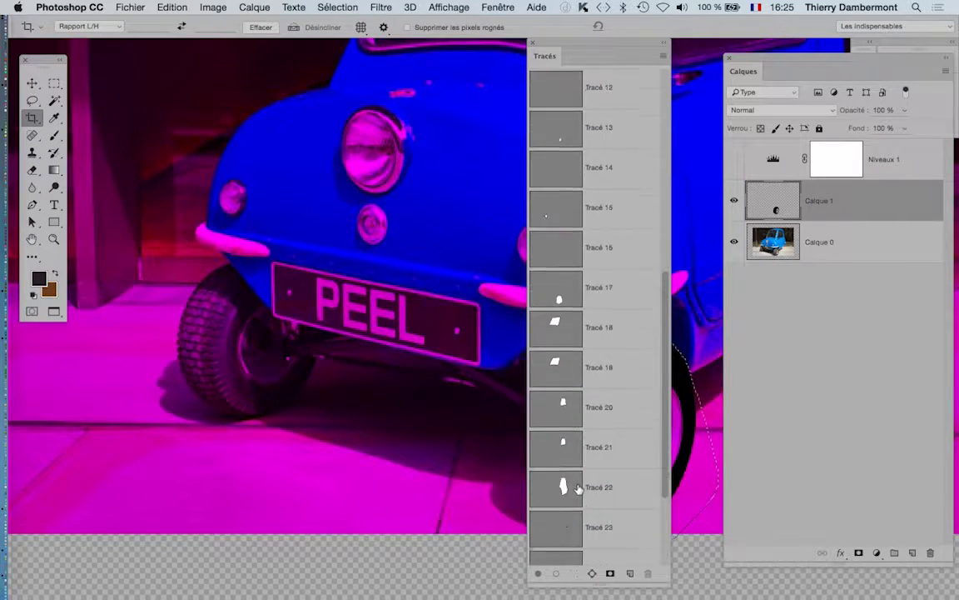
Recheck the path list from Tracé 2 to Tracé 15 as selections to see whether the far tyre has an outline
scroll(578, 487, up, 15)
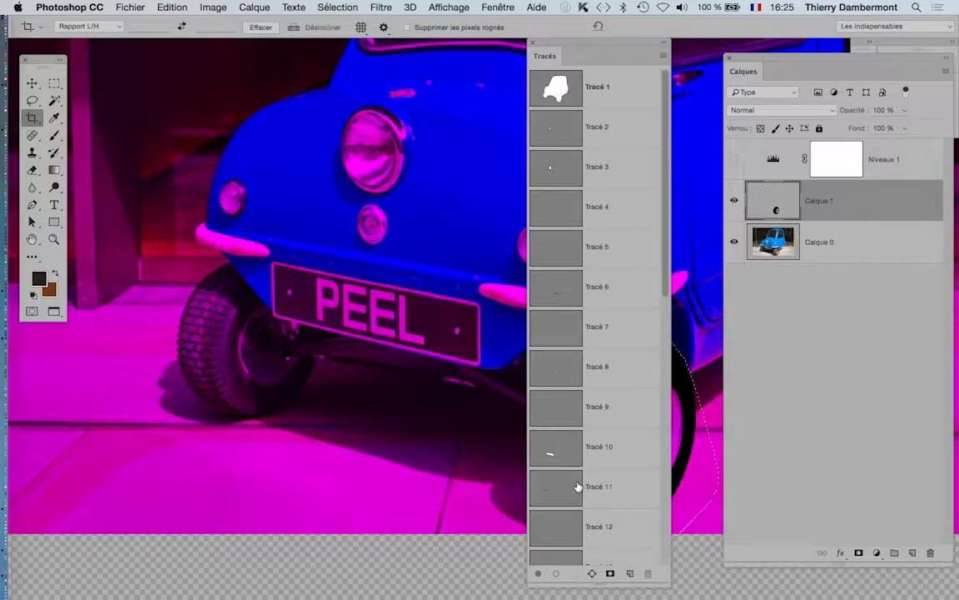
super+click(558, 140)
drag(556, 140, 555, 172)
super+click(554, 172)
super+click(551, 498)
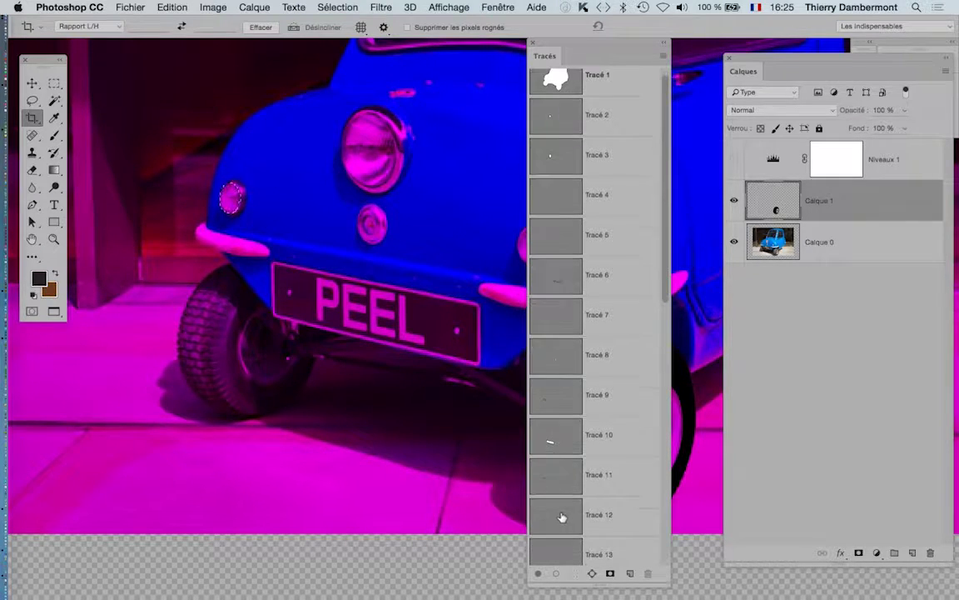
scroll(563, 514, down, 5)
super+click(562, 503)
super+click(551, 468)
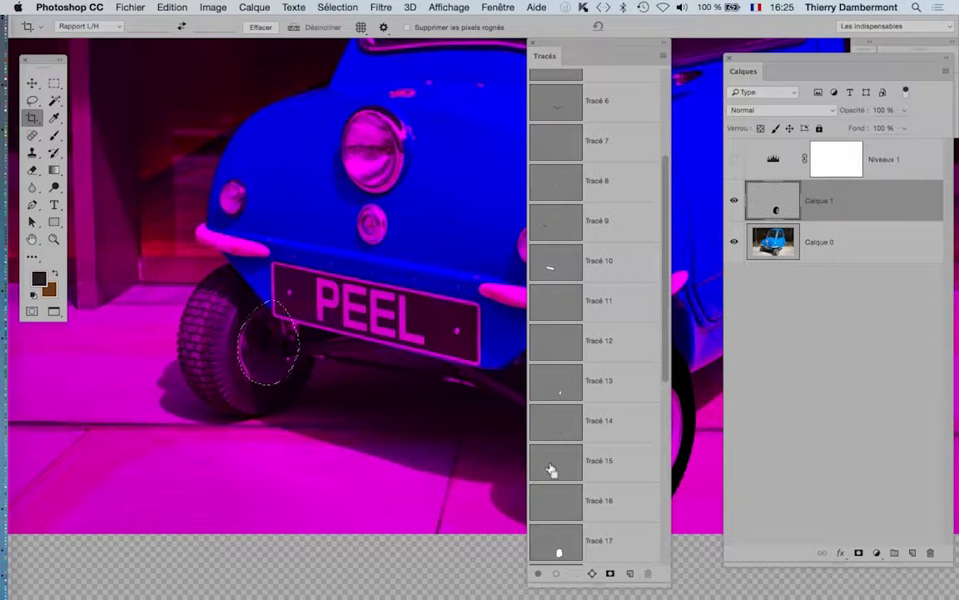
click(551, 468)
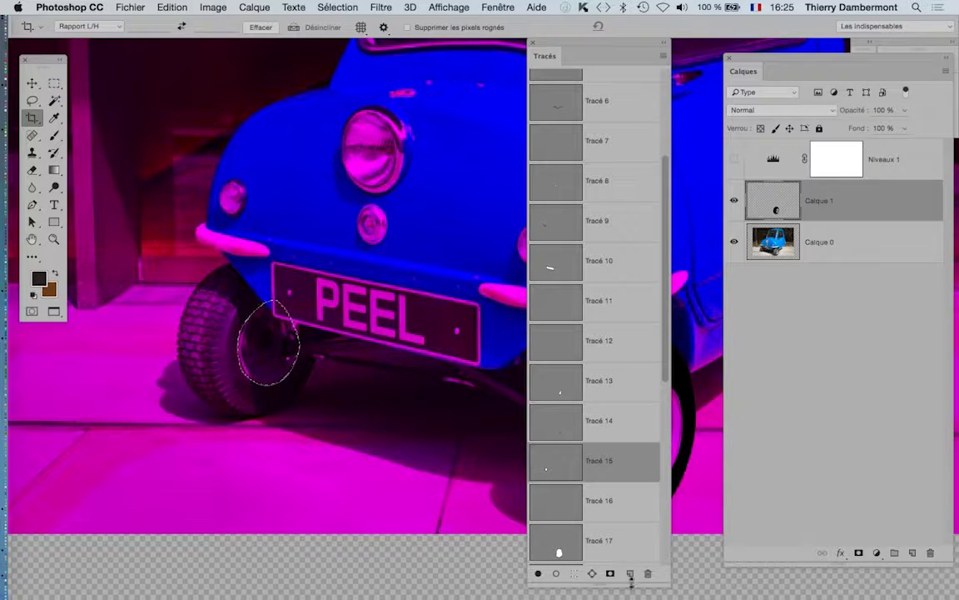
Deselect the rim area and add a new empty path to the document
click(337, 6)
click(358, 34)
click(632, 574)
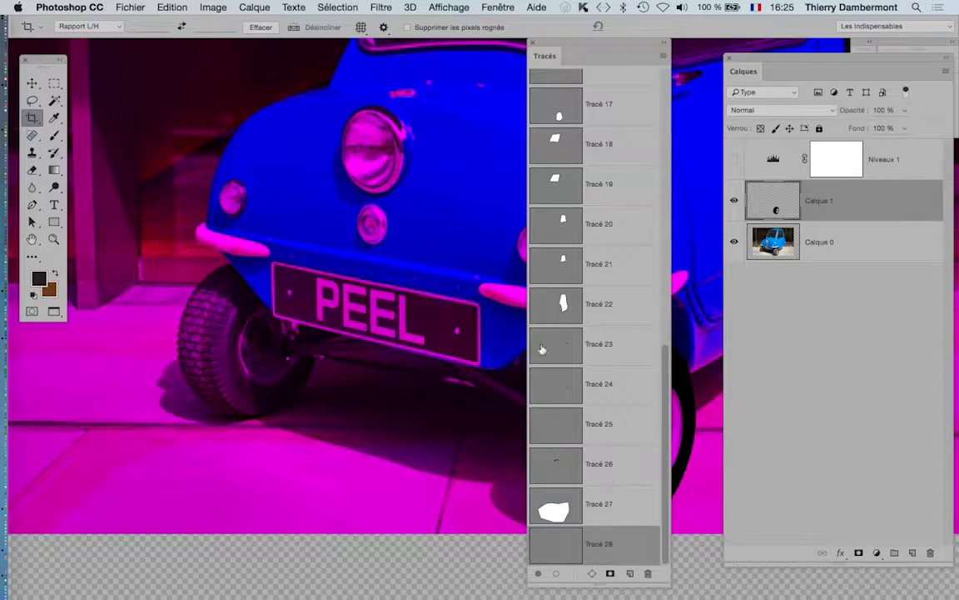
Draw a closed Pen tool path around the far front tyre, following the body edge and the number plate's lower edge
click(31, 204)
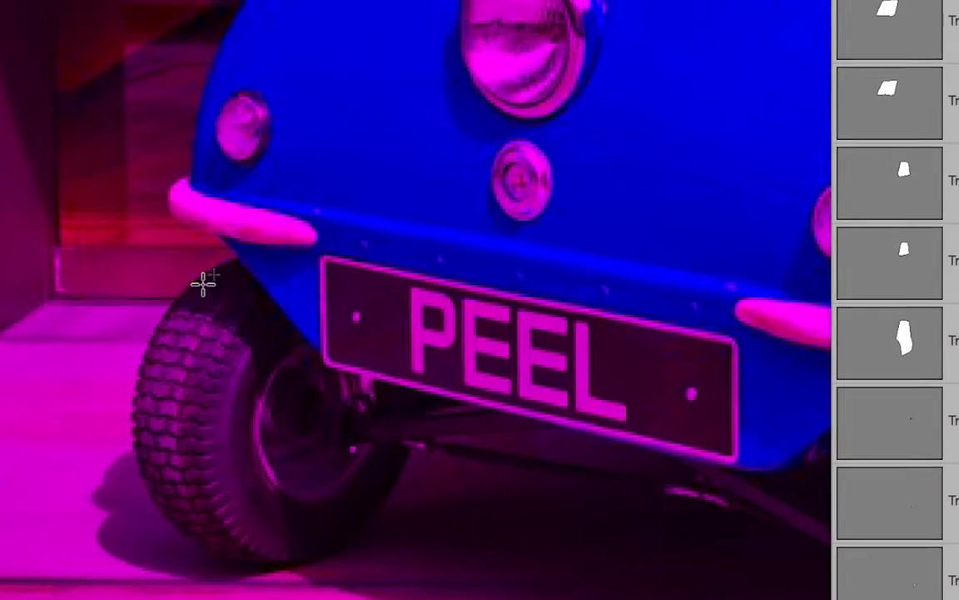
click(241, 257)
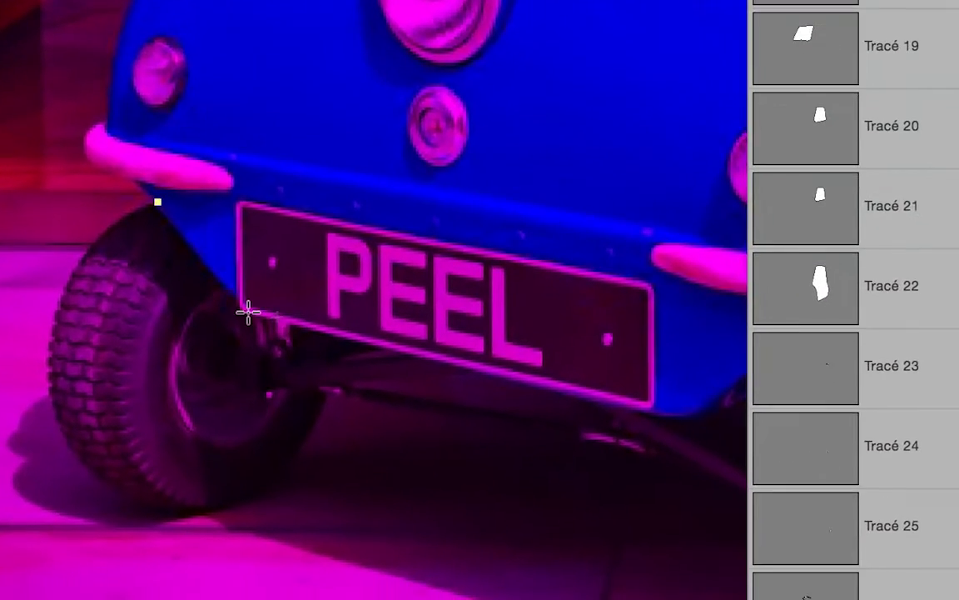
click(241, 302)
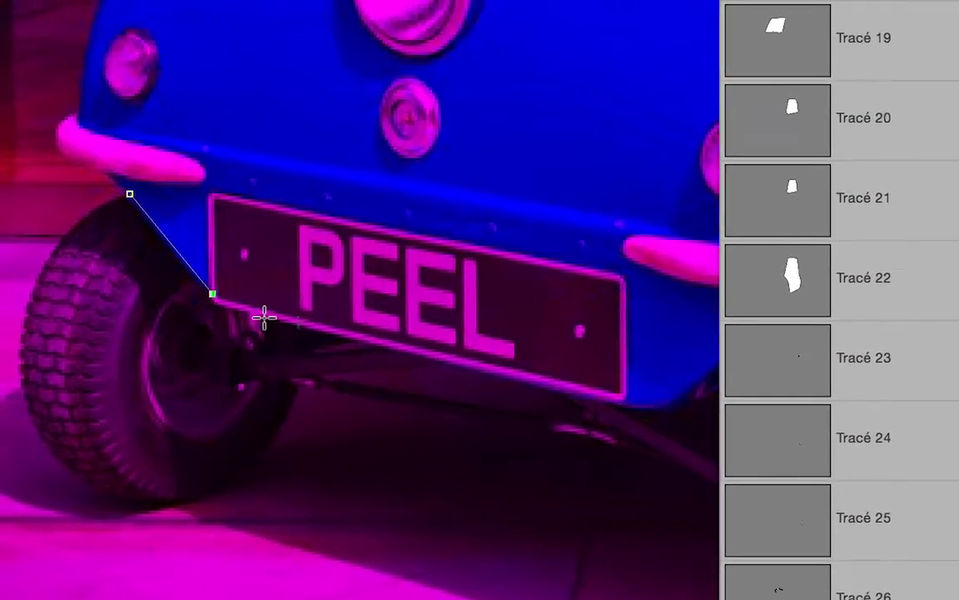
click(262, 315)
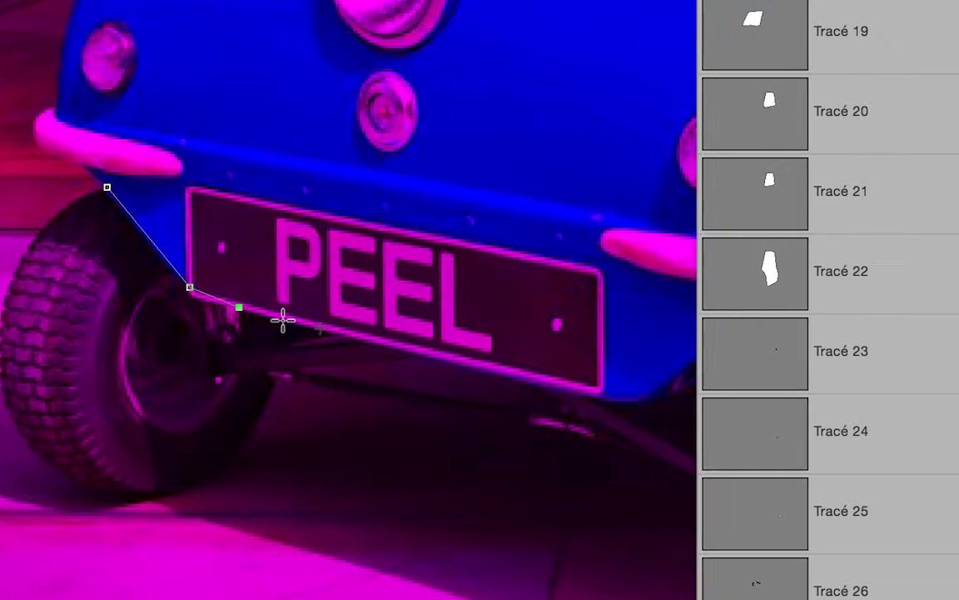
drag(286, 320, 254, 422)
drag(274, 364, 273, 359)
drag(201, 358, 304, 413)
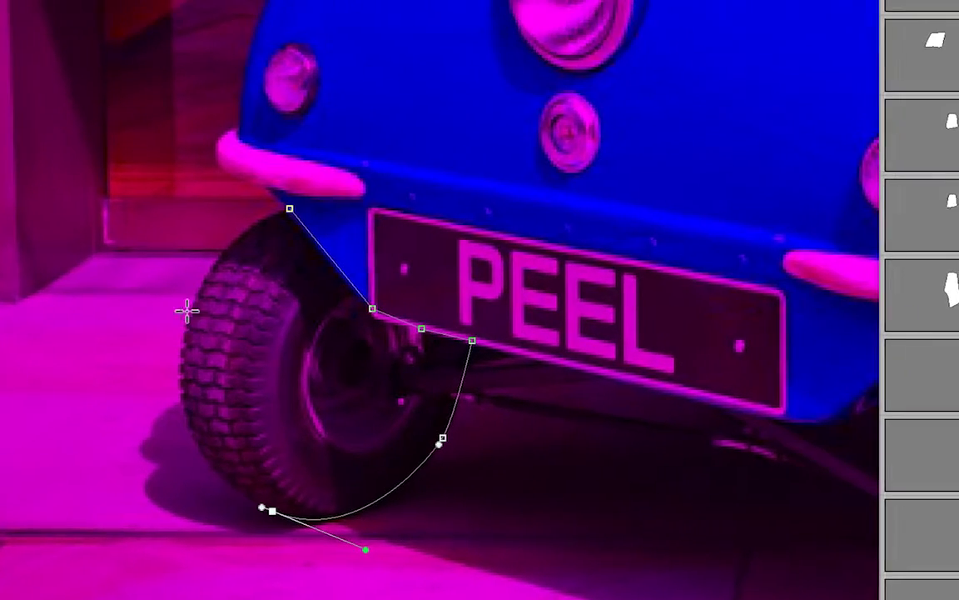
drag(71, 155, 70, 169)
drag(190, 321, 147, 466)
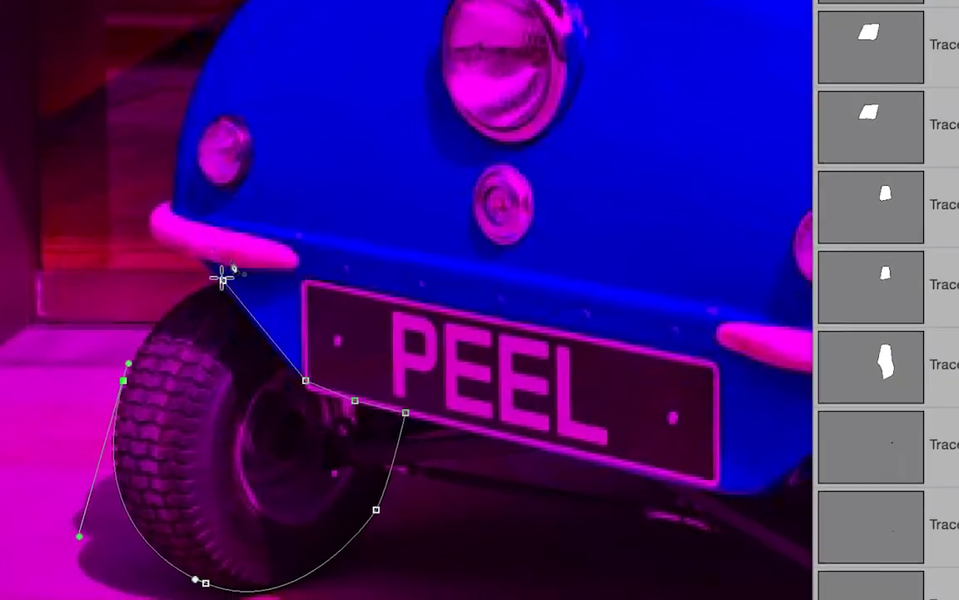
click(319, 111)
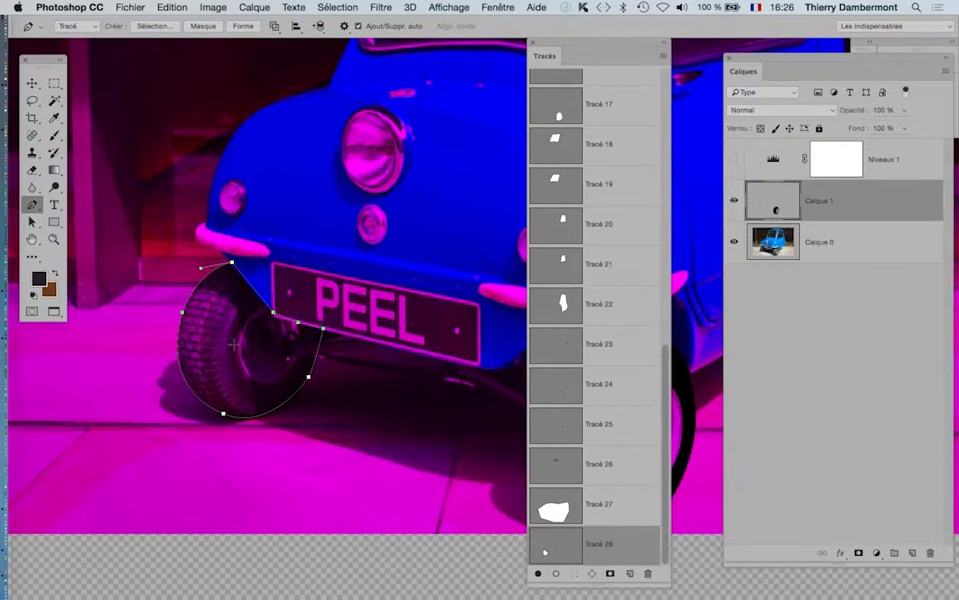
Move the far tyre path's anchor point at the number plate's lower corner onto the plate edge with the Direct Selection tool
scroll(267, 332, up, 2)
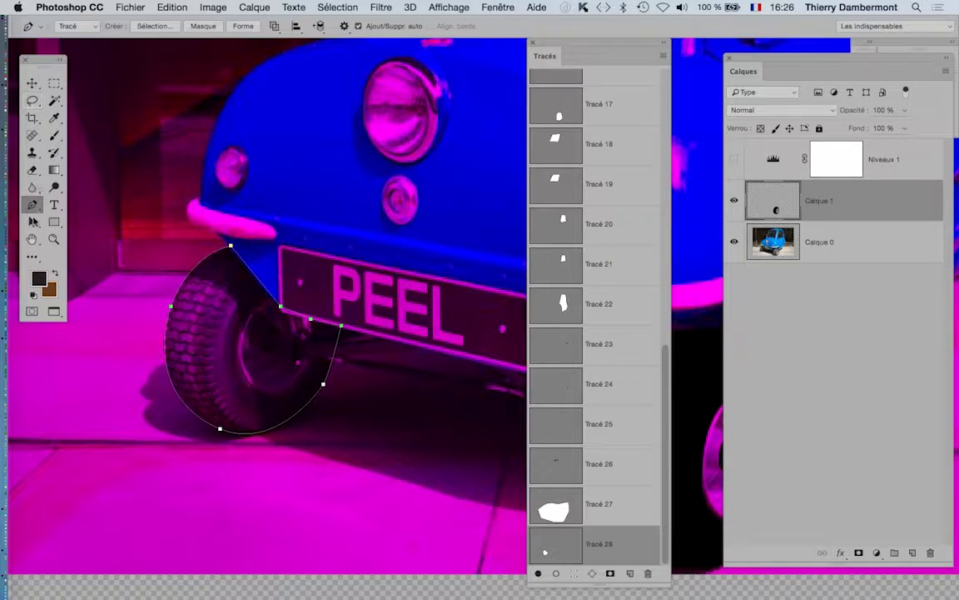
click(32, 221)
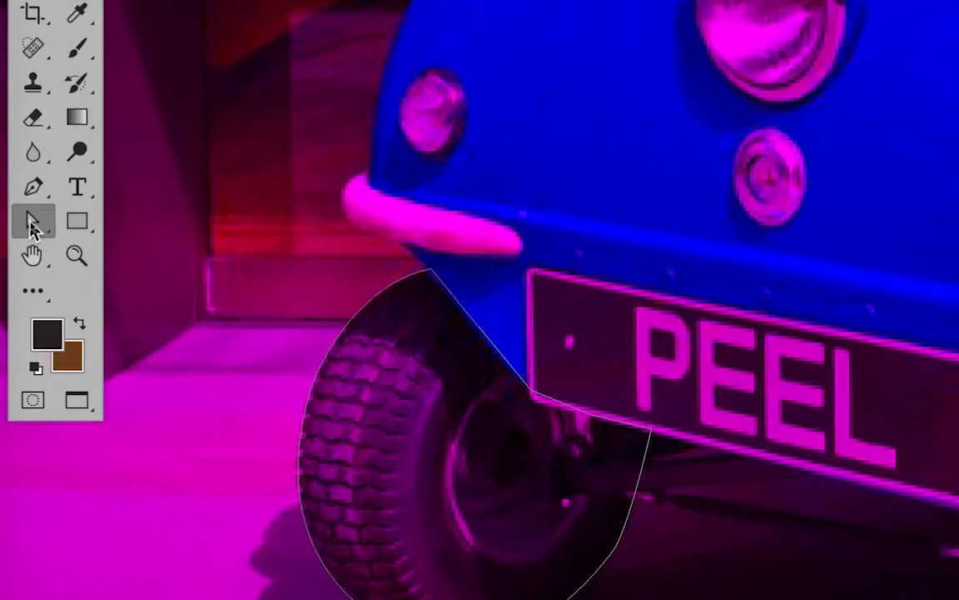
click(30, 221)
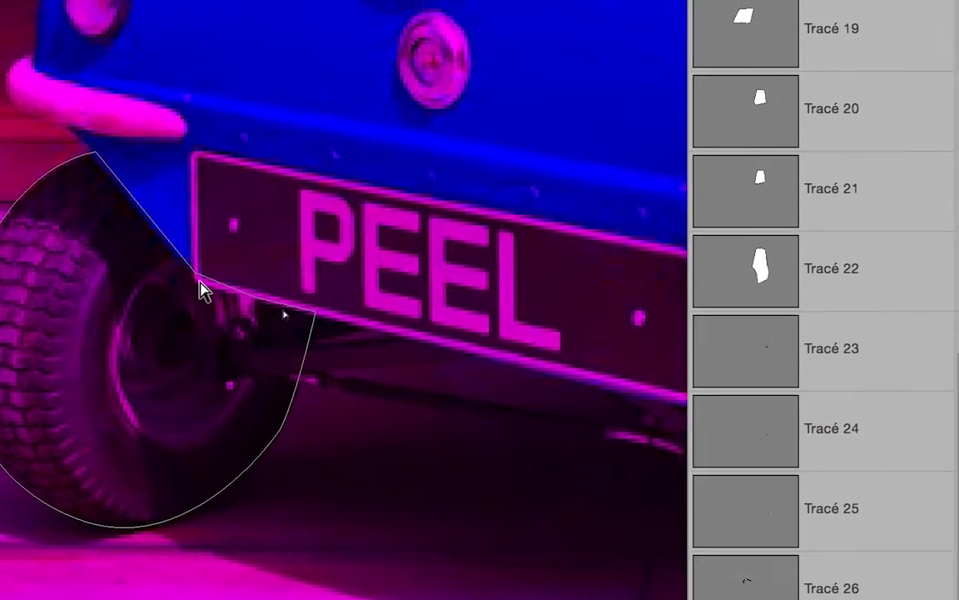
click(533, 399)
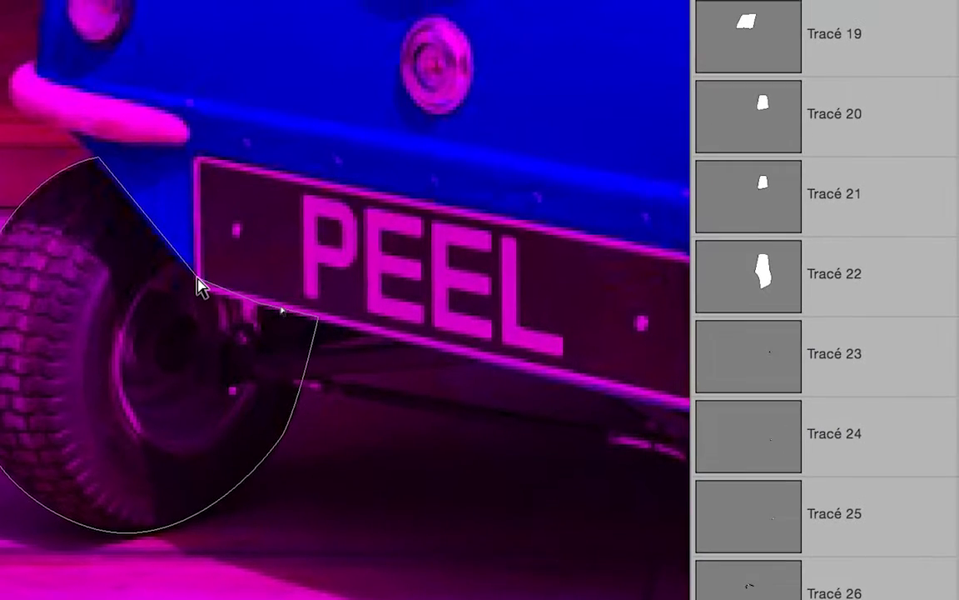
mouse_move(215, 292)
mouse_down()
mouse_move(211, 278)
mouse_move(201, 286)
mouse_up()
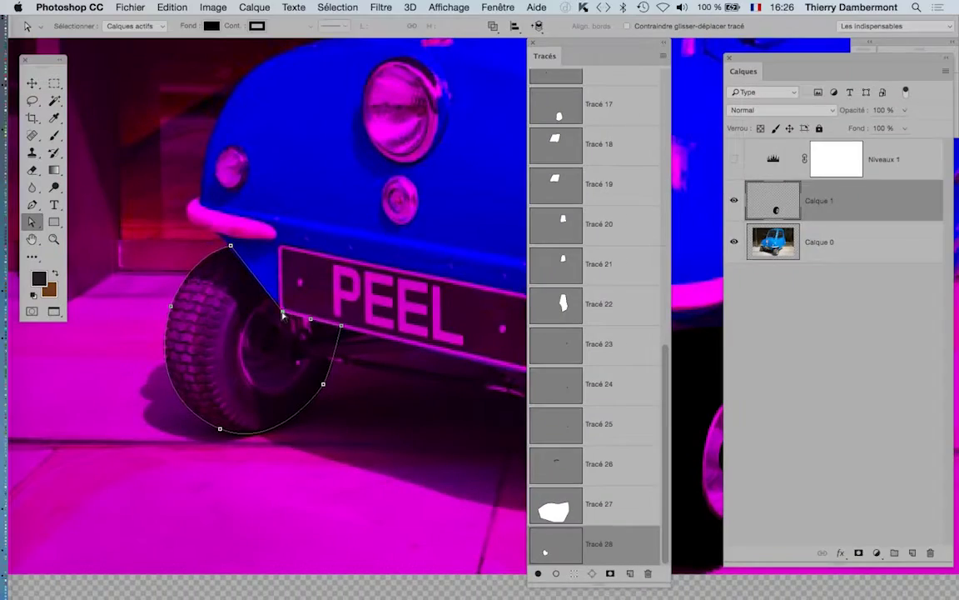
Load the far tyre path as a selection, subtract the Tracé 15 rim and add the Tracé 16 hub
key(super+Return)
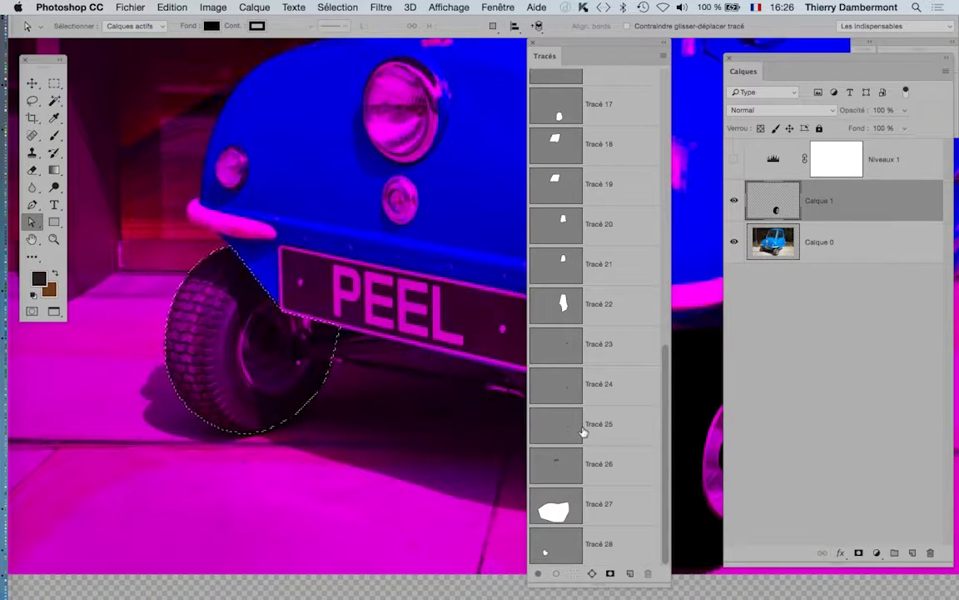
scroll(583, 432, up, 4)
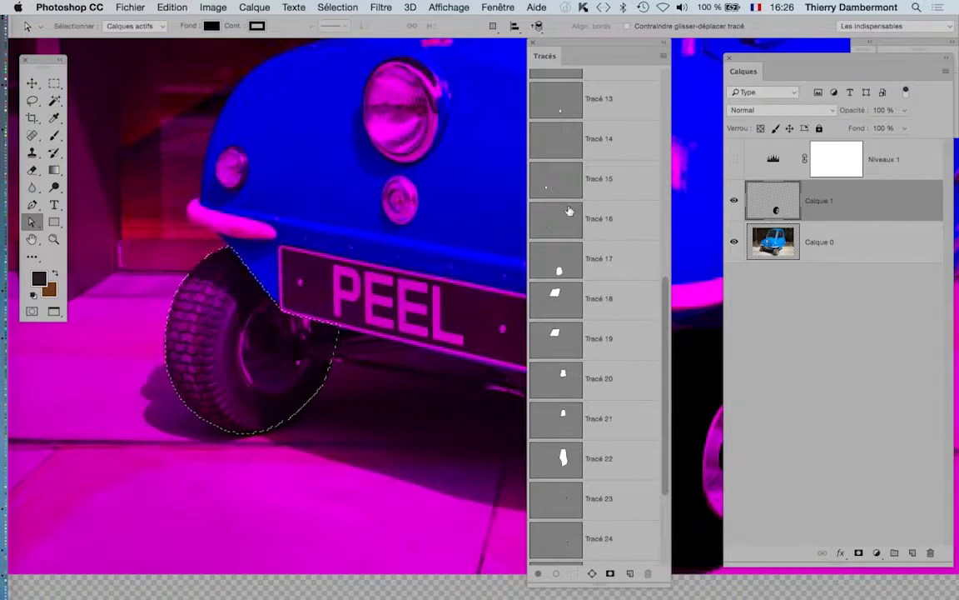
click(562, 190)
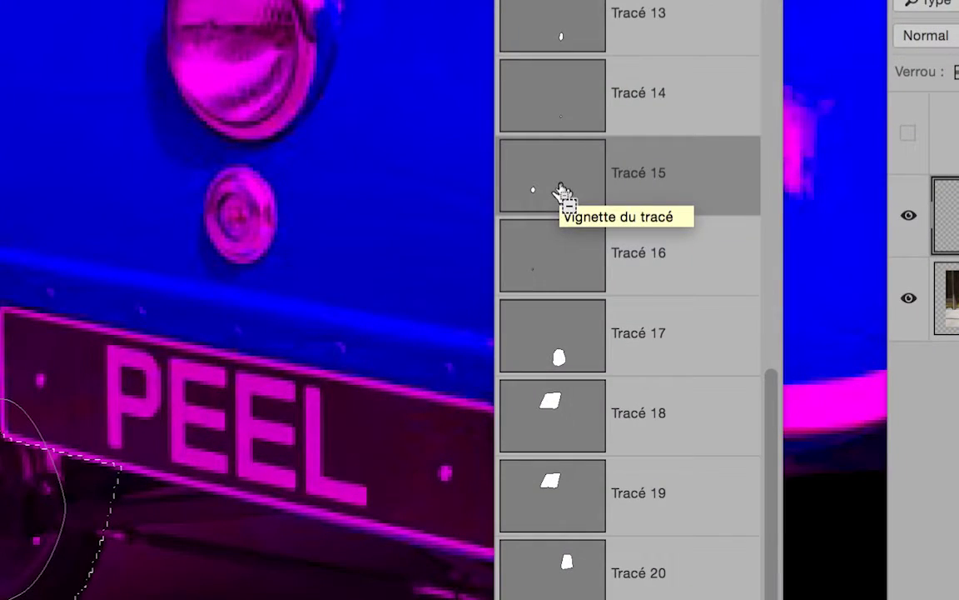
alt+super+click(562, 190)
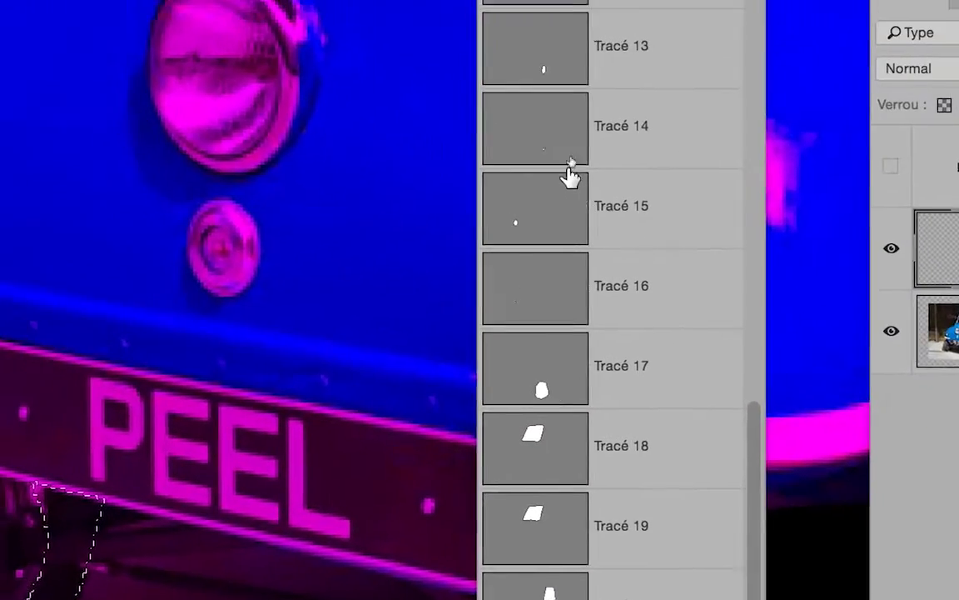
click(566, 158)
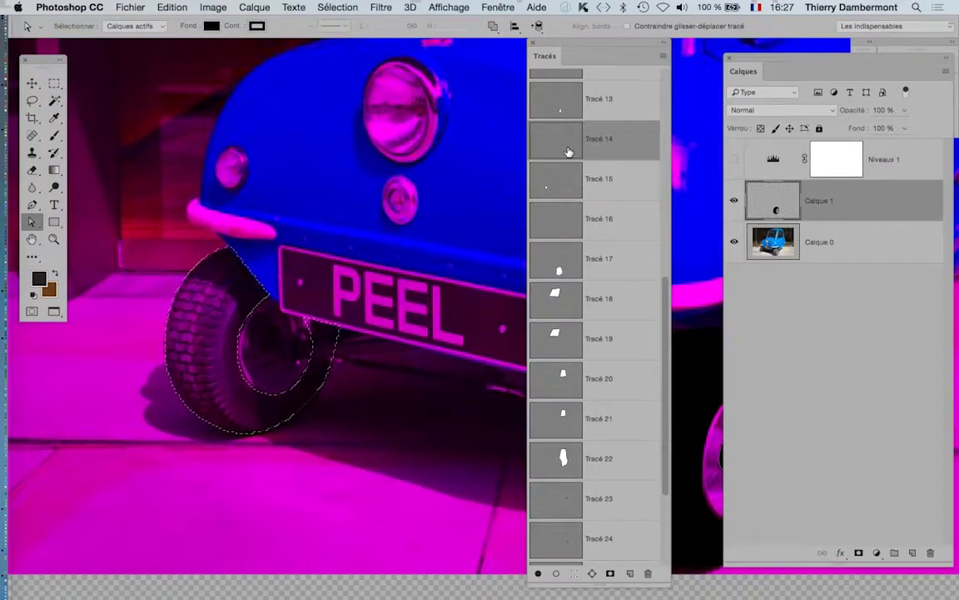
click(569, 224)
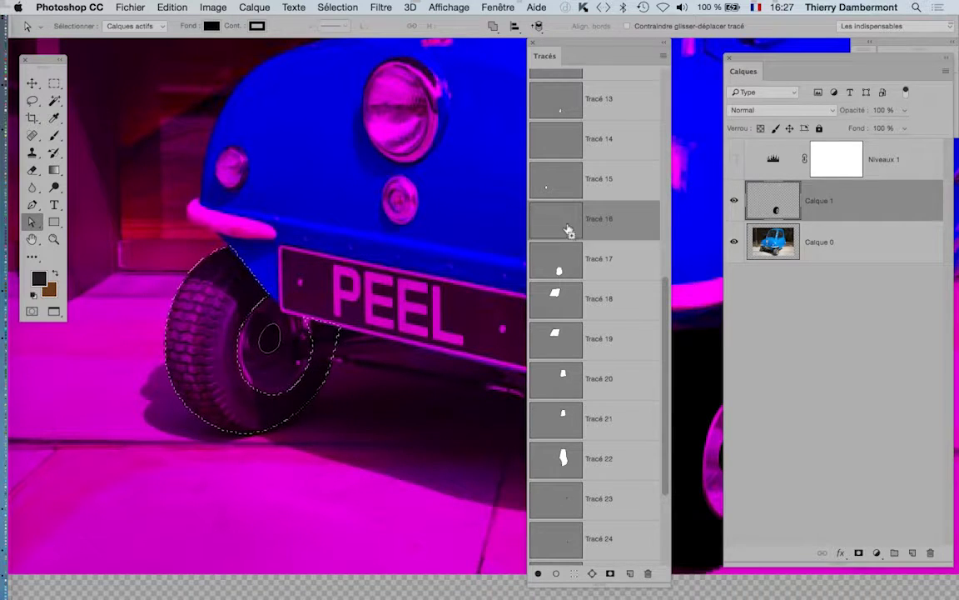
key(Return)
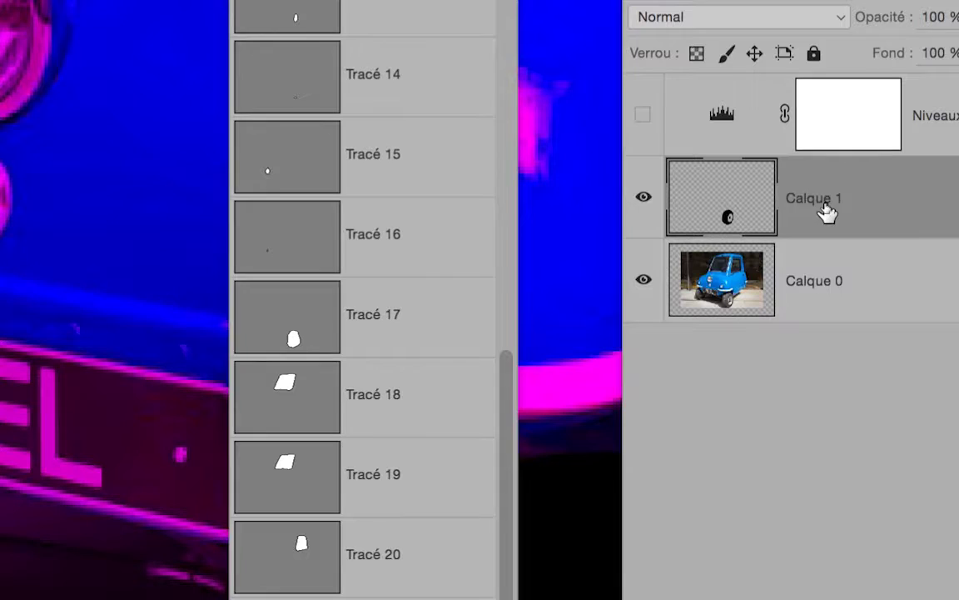
Rename the layer Calque 1 as "roues"
double_click(825, 205)
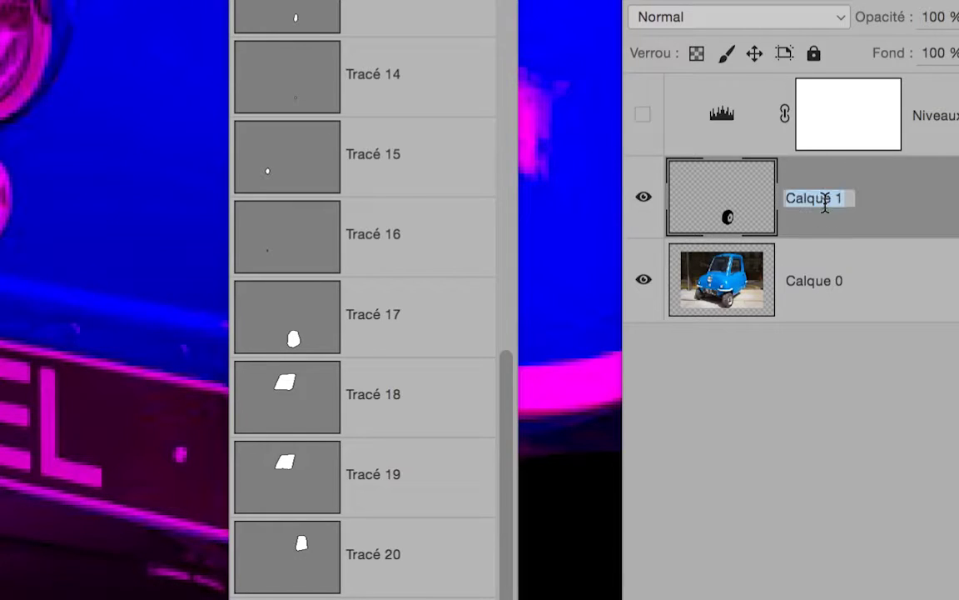
text(R)
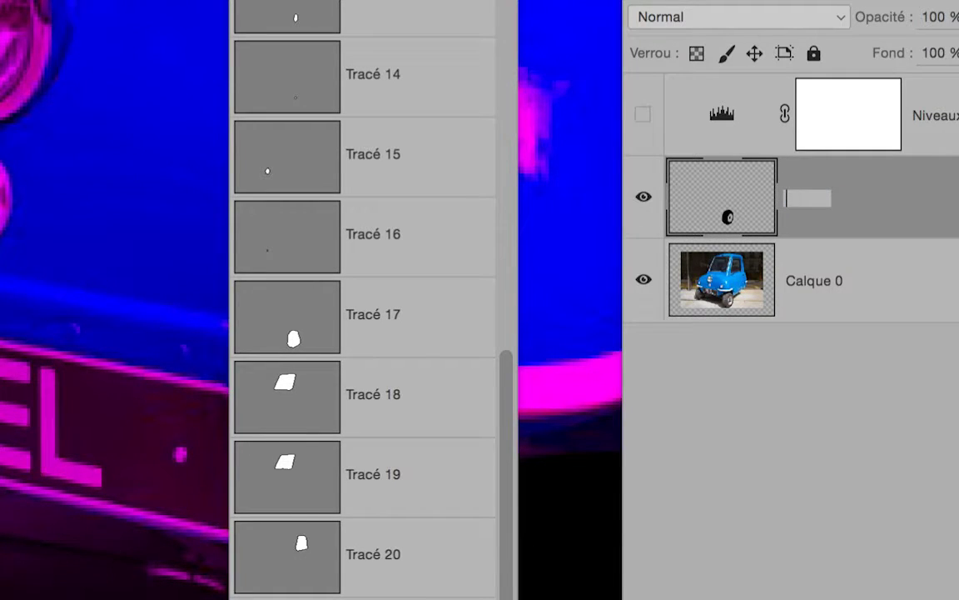
ctrl+click(733, 218)
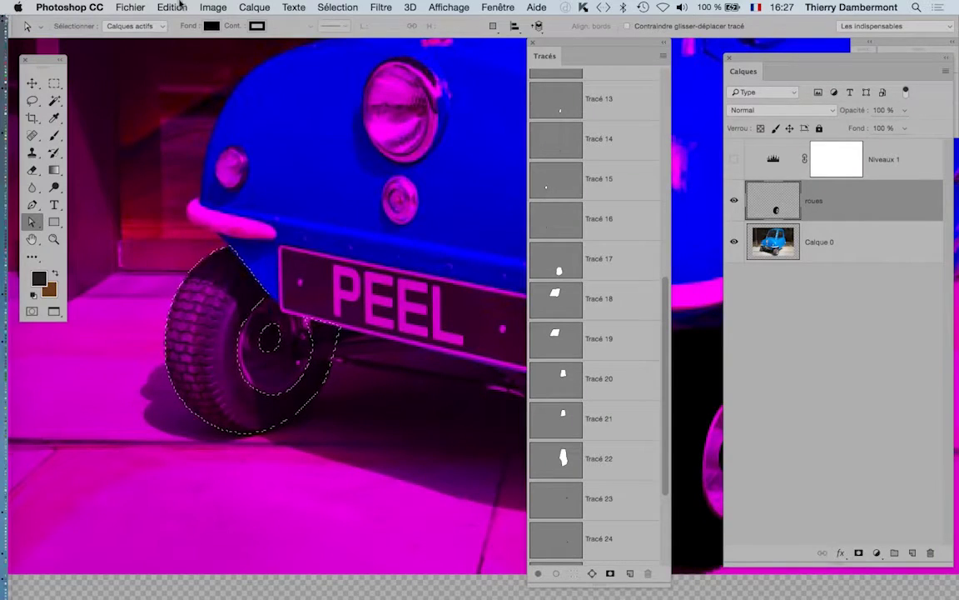
Fill the far wheel selection with black (Noir) in Normal mode at 100 % opacity, and deselect it
click(175, 7)
click(185, 206)
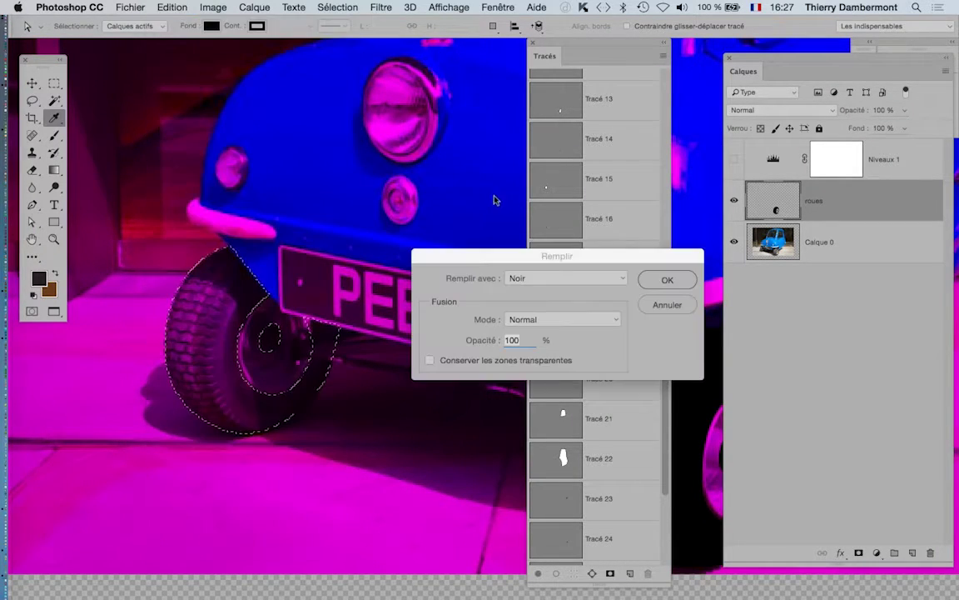
click(670, 284)
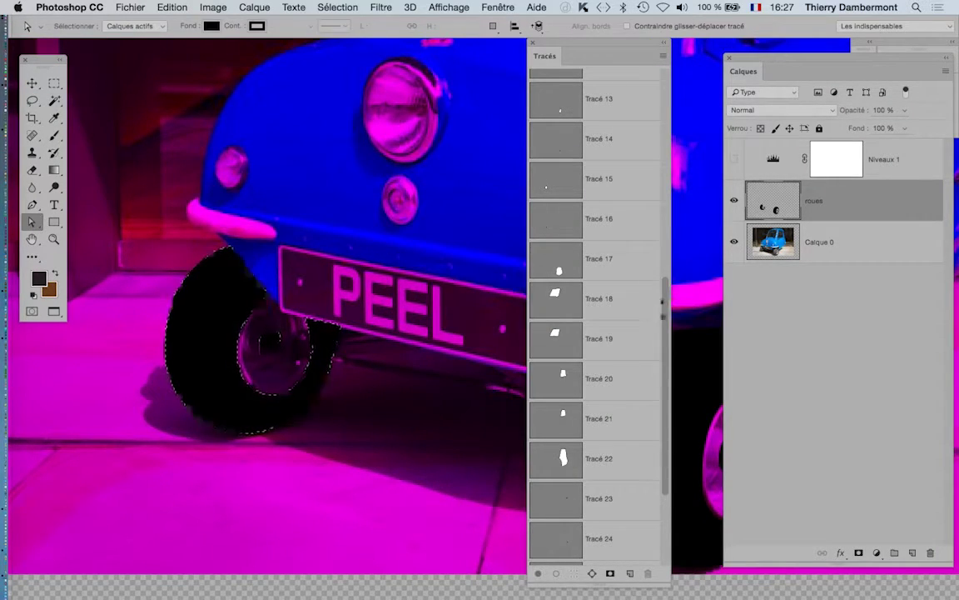
key(ctrl+d)
Hide Calque 0 so that only the filled wheels on the roues layer are shown
click(733, 242)
alt+super+click(478, 346)
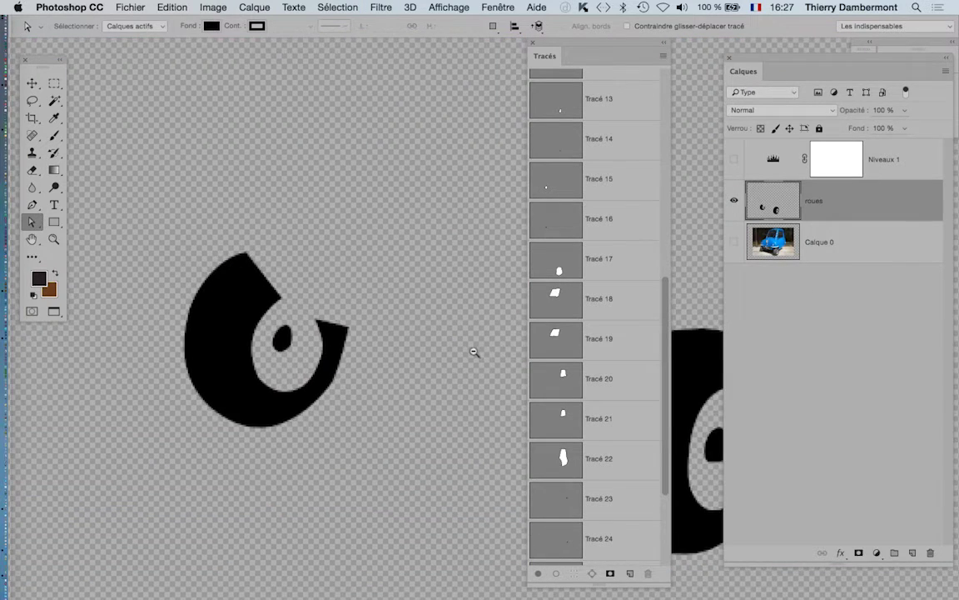
alt+super+click(467, 383)
alt+super+click(302, 402)
alt+super+click(270, 379)
alt+super+click(271, 379)
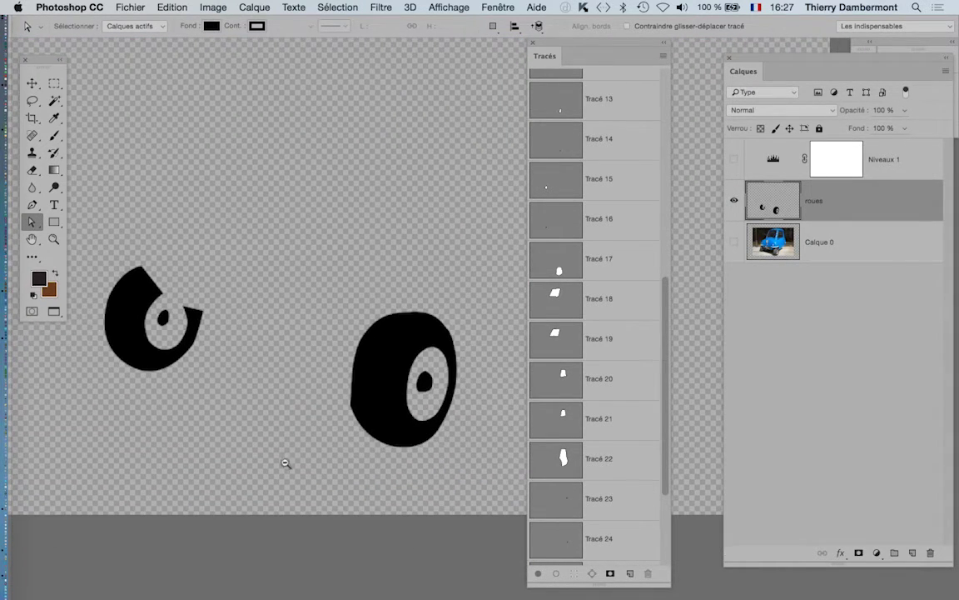